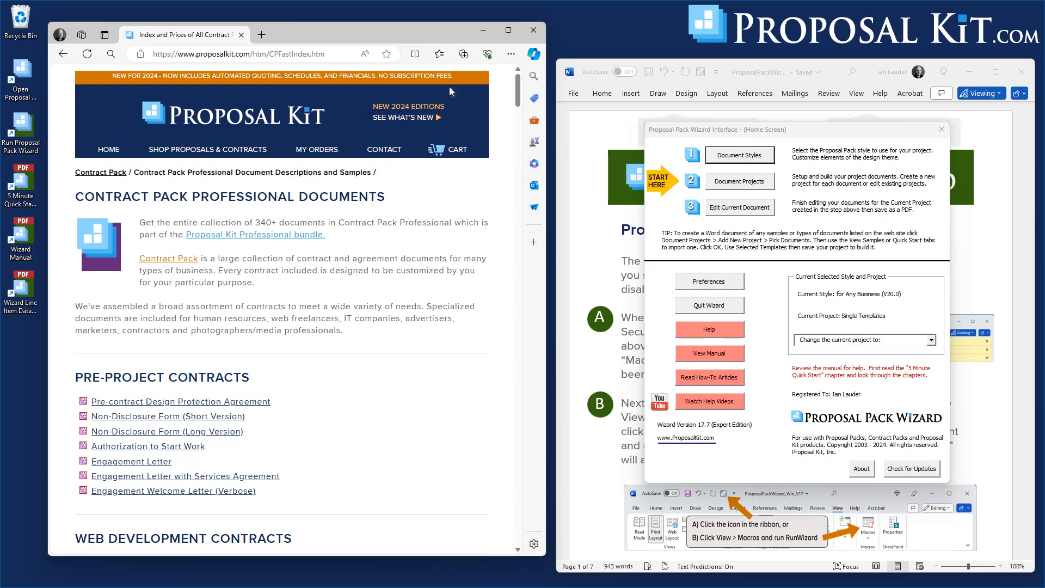
Look through the list of Contract Pack Professional documents on the web page and close the browser
{"action": "left_click_drag", "start_coordinate": [519, 84], "coordinate": [516, 101]}
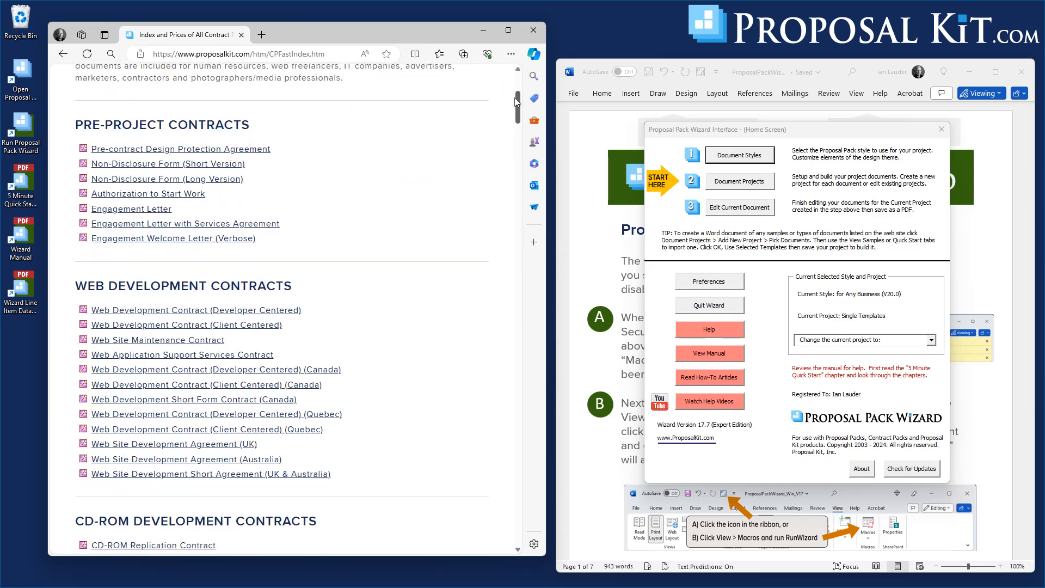
{"action": "scroll", "coordinate": [516, 102], "scroll_direction": "down", "scroll_amount": 1}
{"action": "left_click_drag", "start_coordinate": [516, 102], "coordinate": [521, 81]}
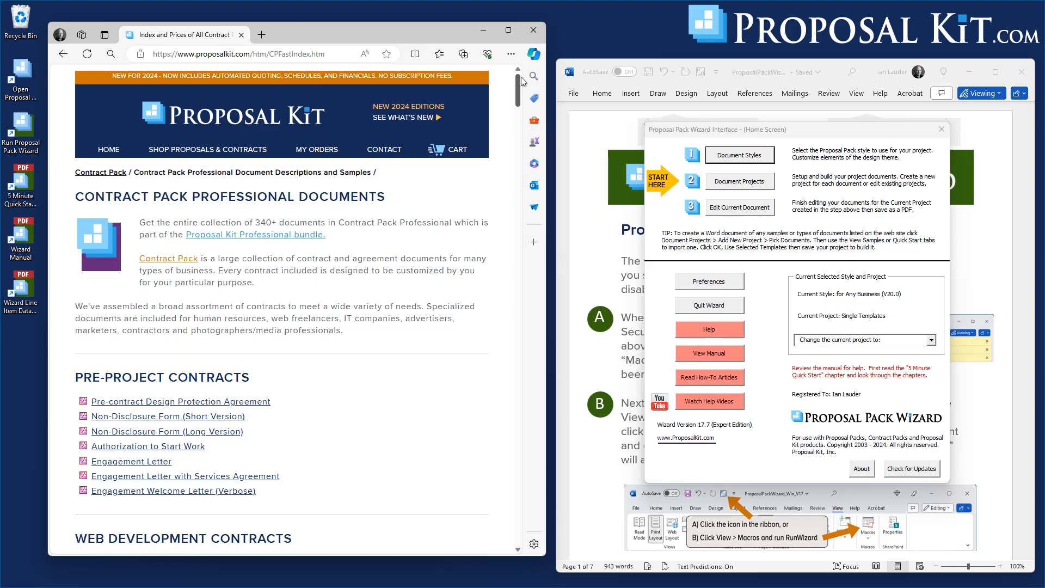
{"action": "left_click_drag", "start_coordinate": [522, 82], "coordinate": [551, 76]}
{"action": "left_click", "coordinate": [532, 30]}
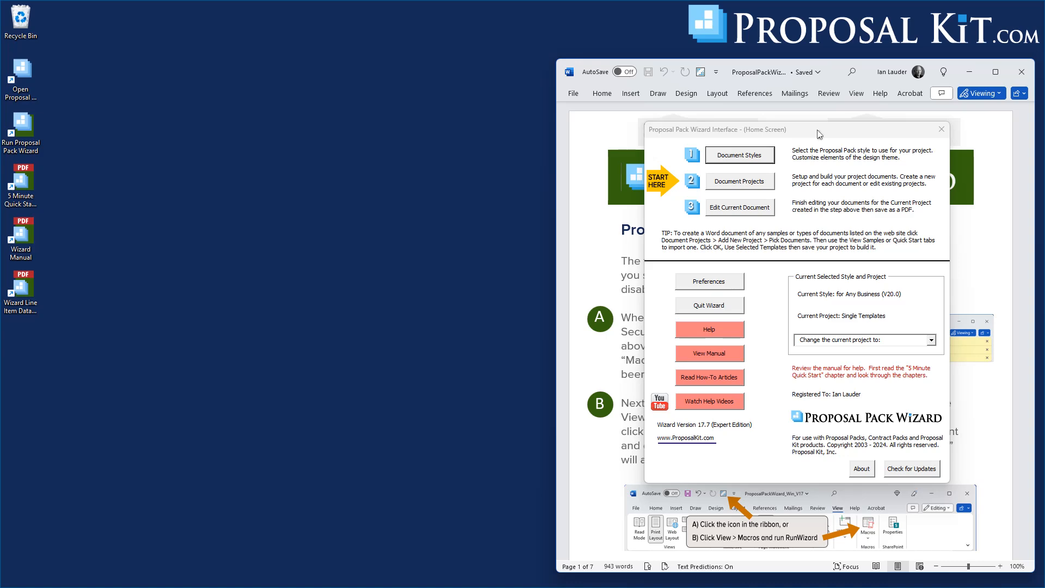
Add a new document project and open its contract selection for picking documents
{"action": "left_click", "coordinate": [743, 185]}
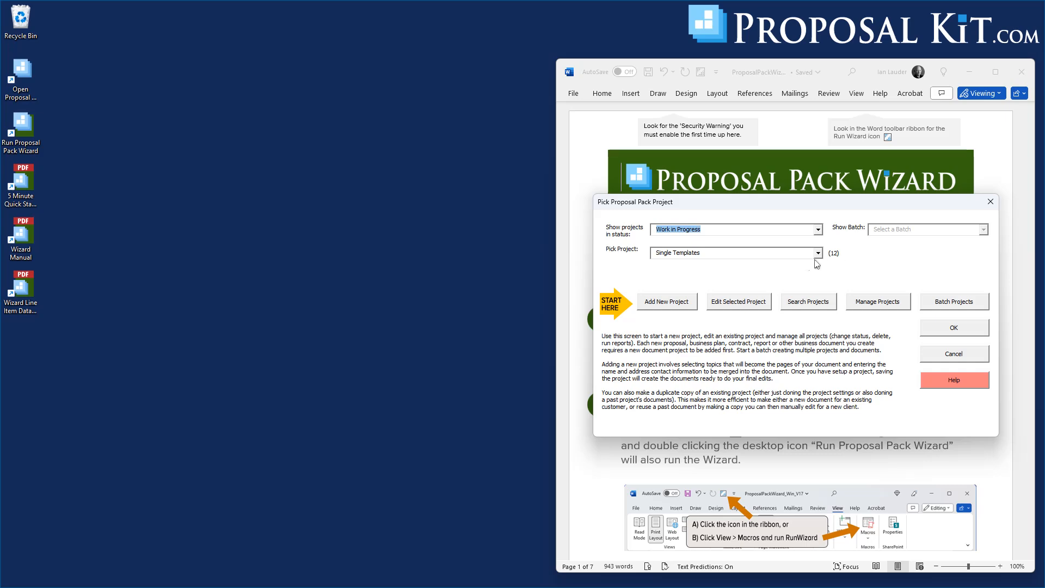
{"action": "left_click", "coordinate": [659, 307]}
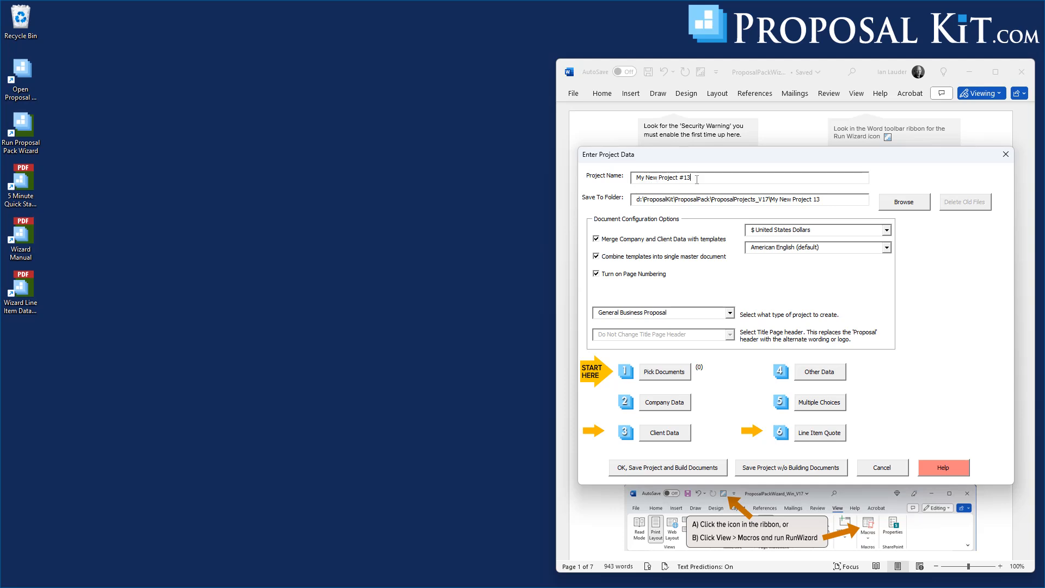
{"action": "left_click", "coordinate": [664, 375]}
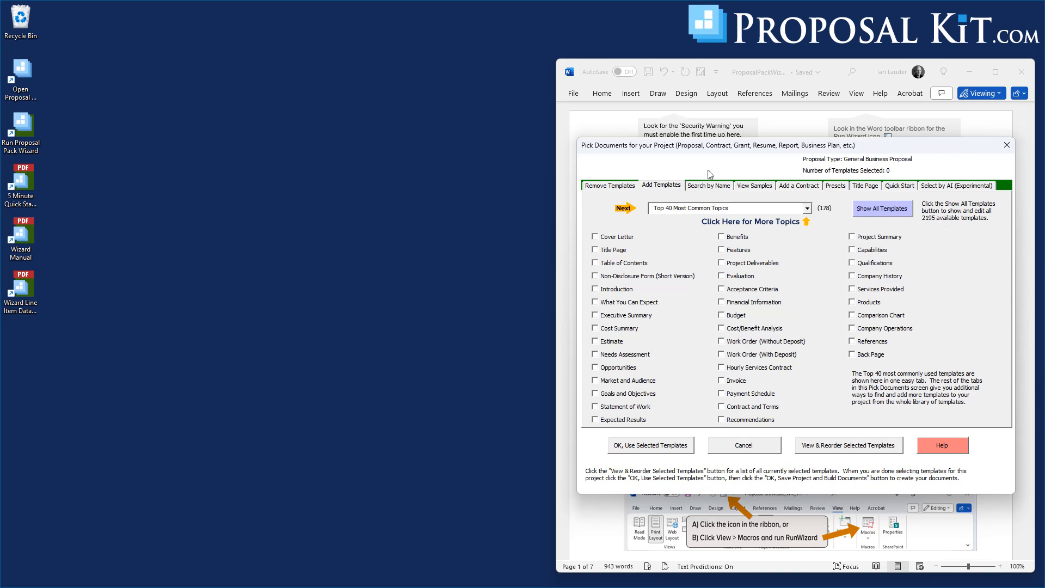
{"action": "left_click", "coordinate": [797, 189]}
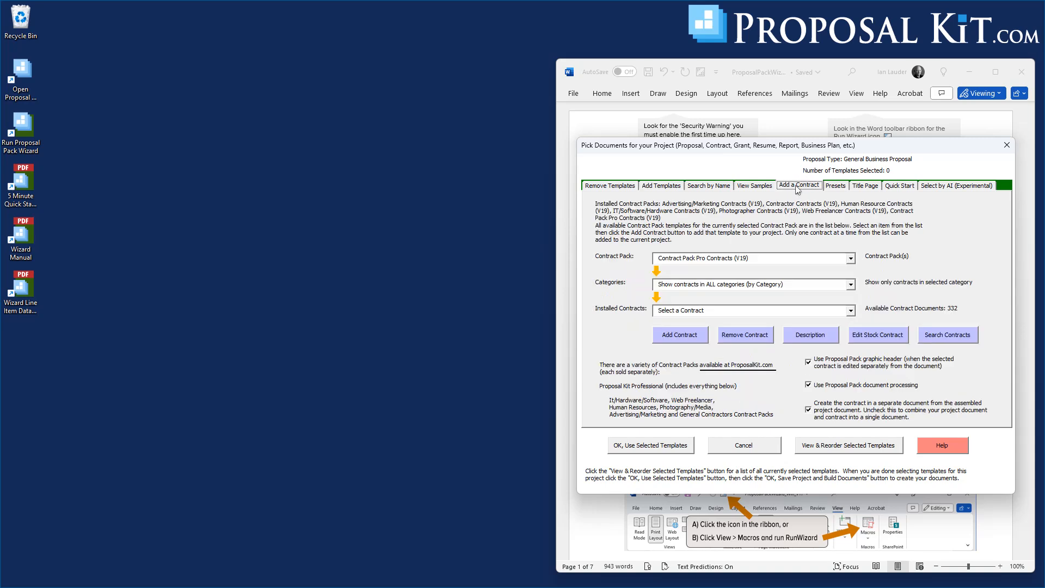
Choose the Software Co-development Contract from Contract Pack Pro Contracts (V19), keeping all categories shown by category
{"action": "left_click", "coordinate": [850, 260]}
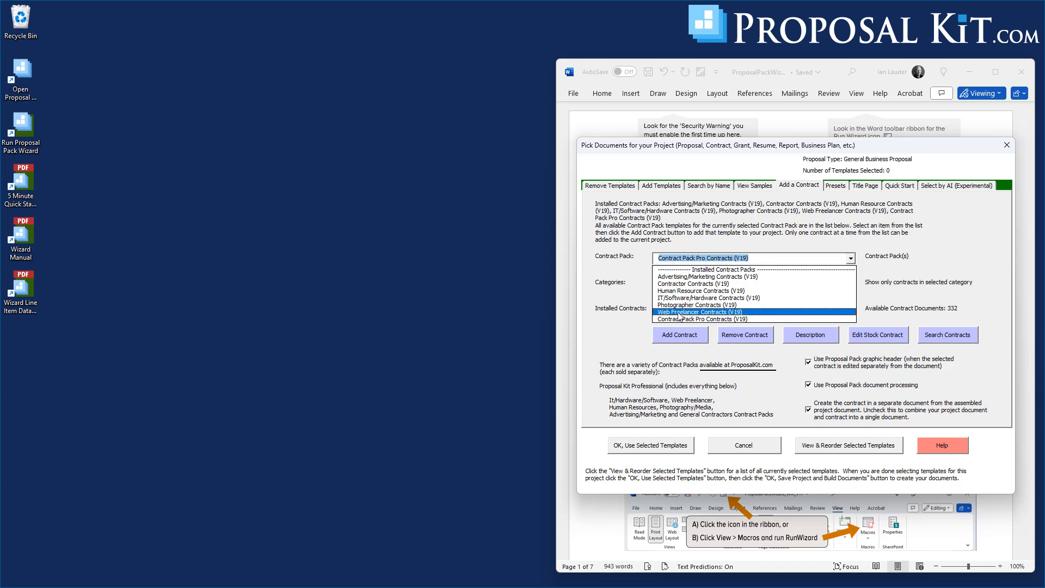
{"action": "left_click", "coordinate": [714, 320]}
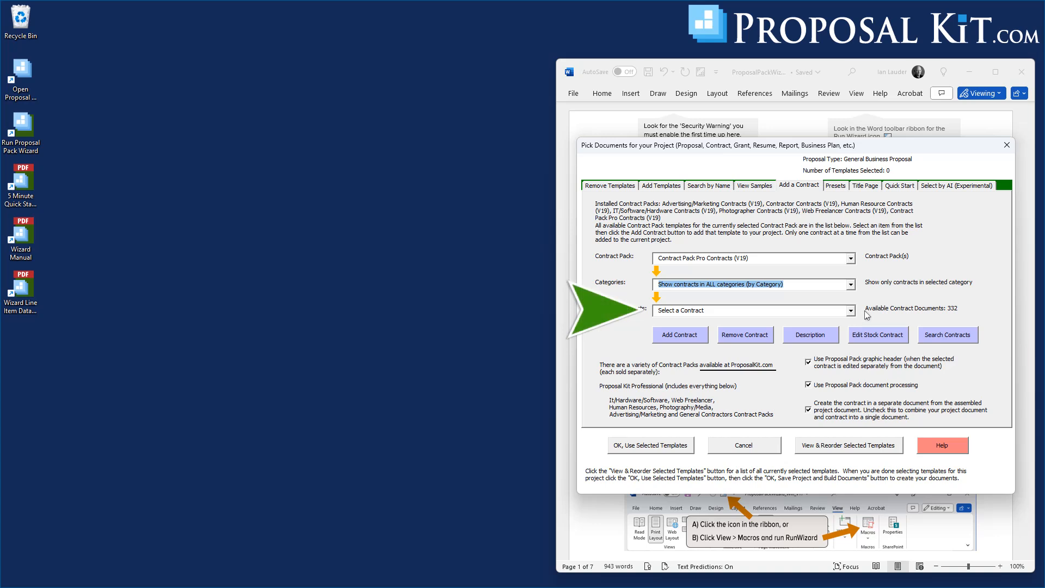
{"action": "left_click", "coordinate": [851, 284]}
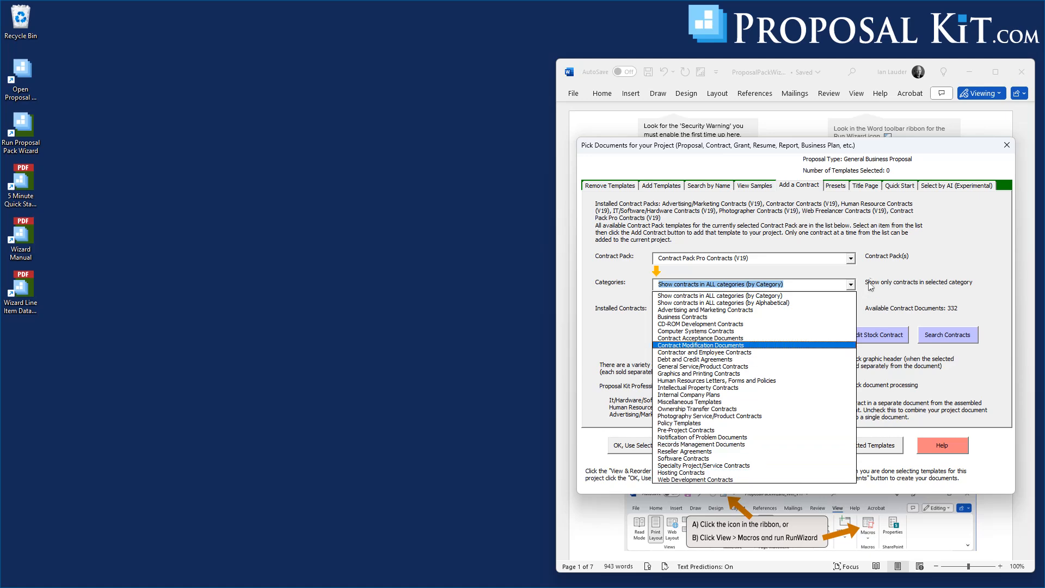
{"action": "left_click", "coordinate": [881, 295]}
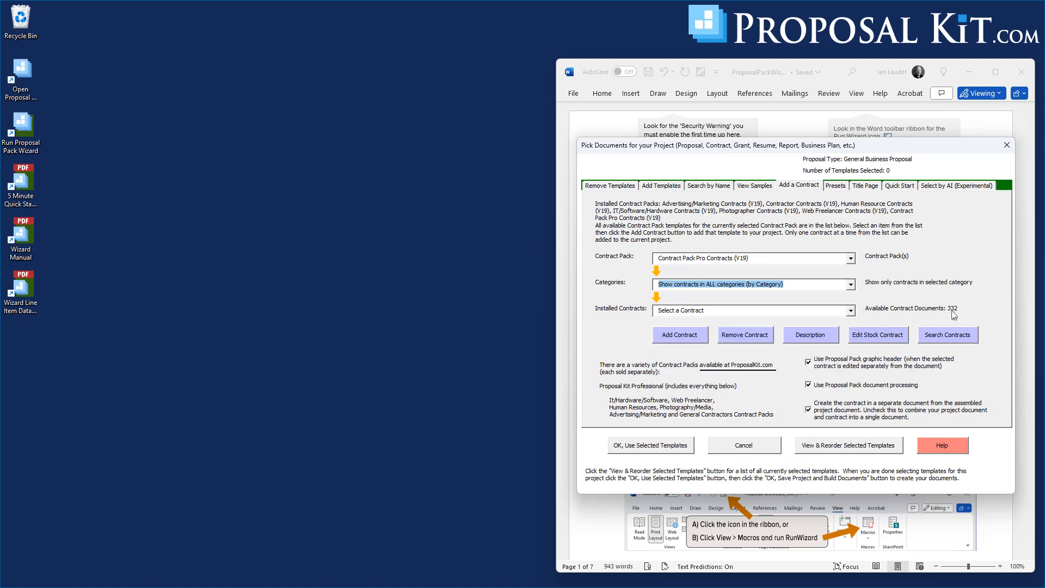
{"action": "left_click", "coordinate": [851, 312]}
{"action": "left_click_drag", "start_coordinate": [853, 337], "coordinate": [836, 454]}
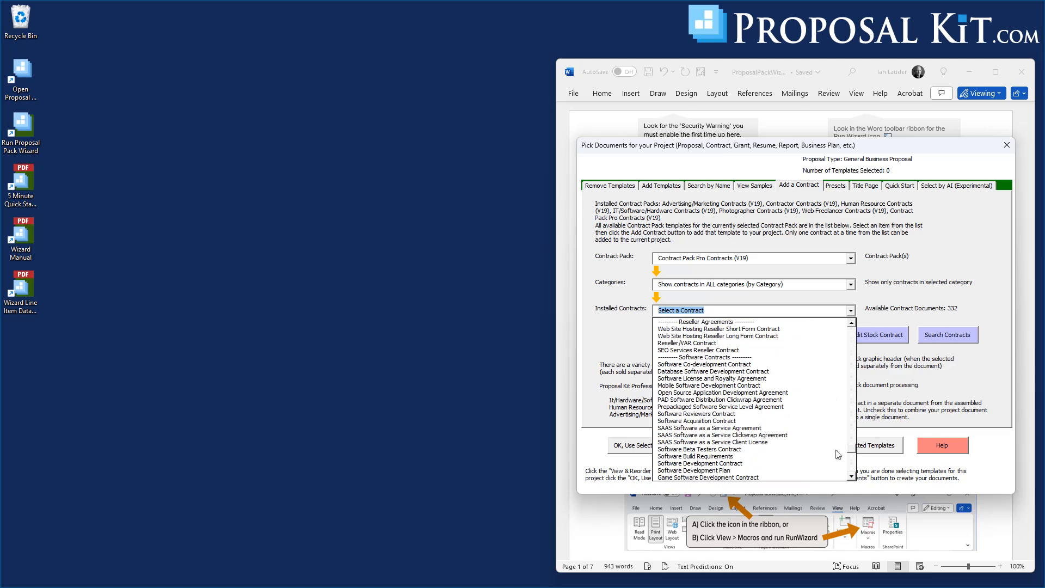
{"action": "left_click", "coordinate": [690, 365]}
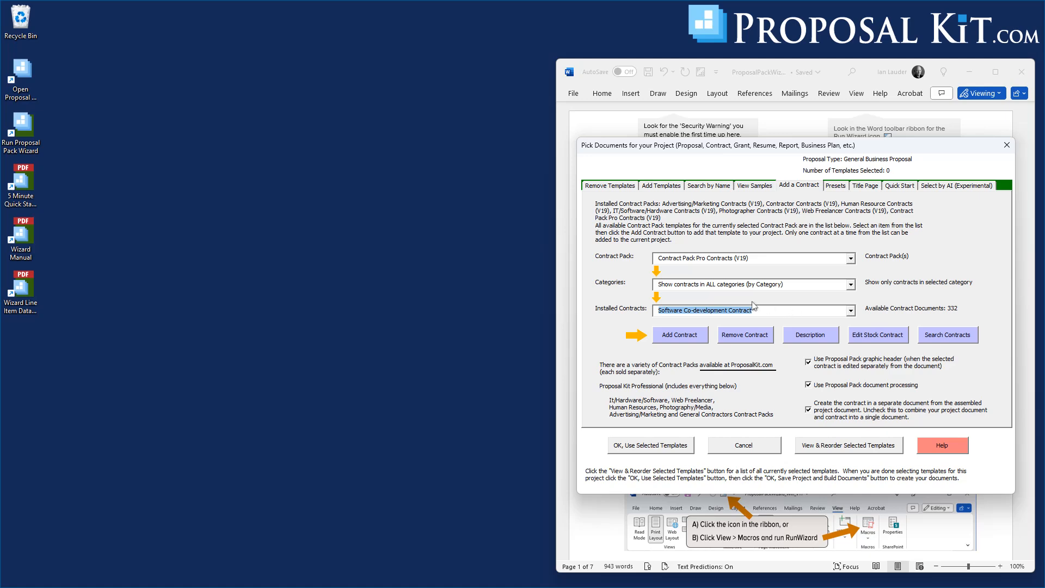
View the selected contract's description and open the stock contract together with its attachments
{"action": "left_click", "coordinate": [806, 339]}
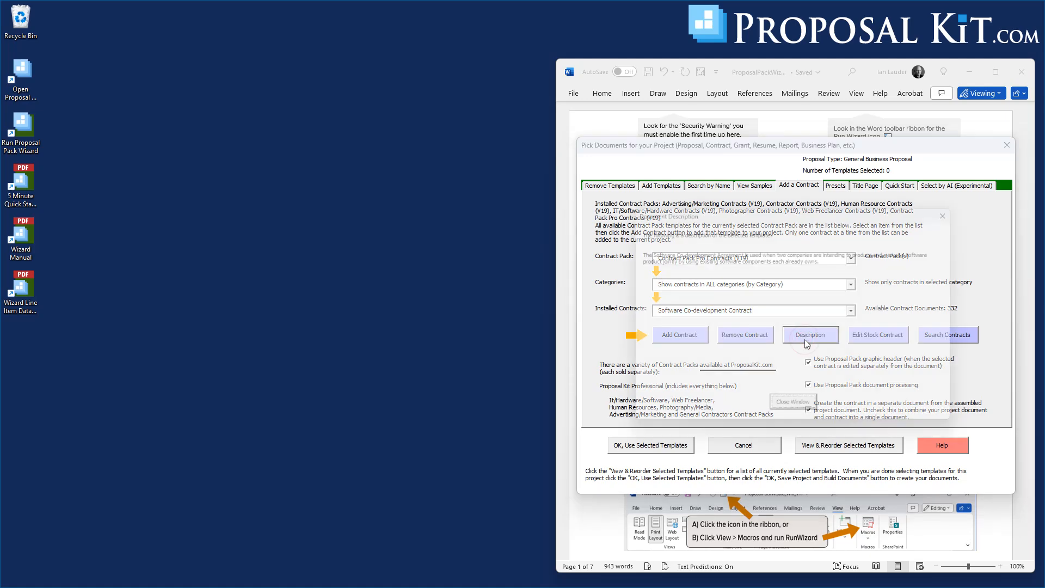
{"action": "left_click", "coordinate": [798, 416]}
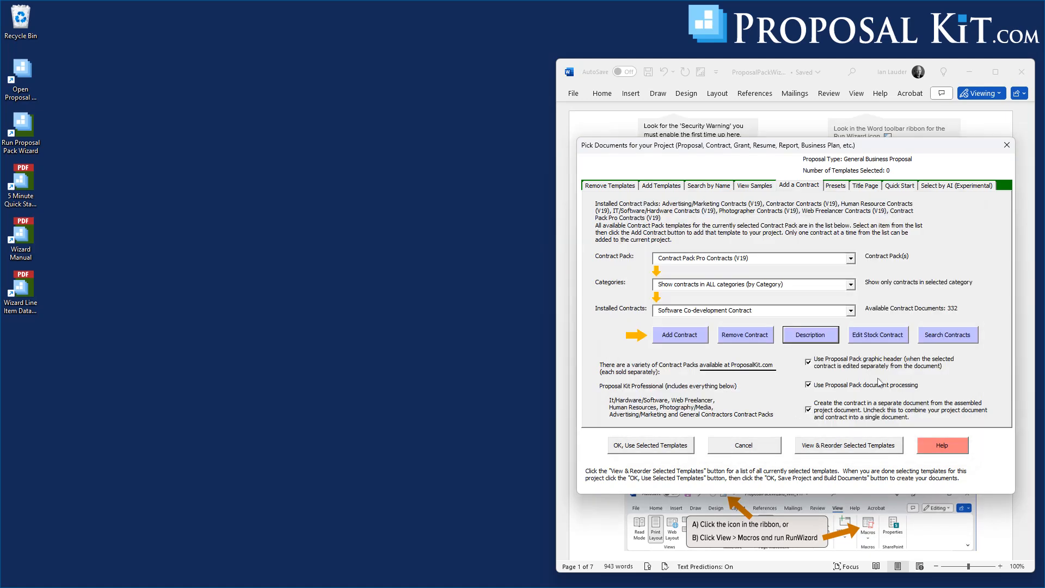
{"action": "left_click", "coordinate": [875, 340]}
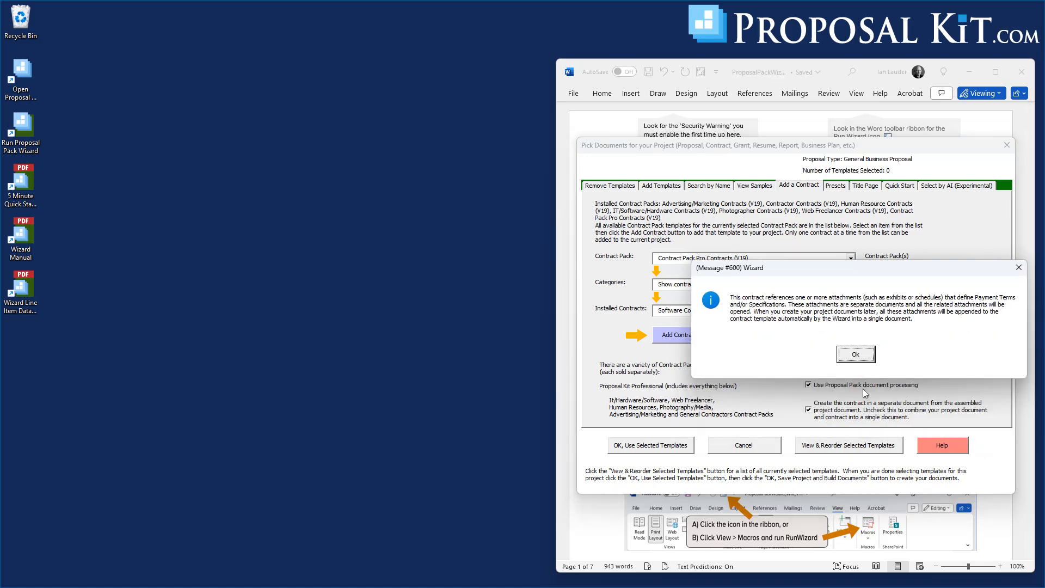
{"action": "left_click", "coordinate": [856, 354]}
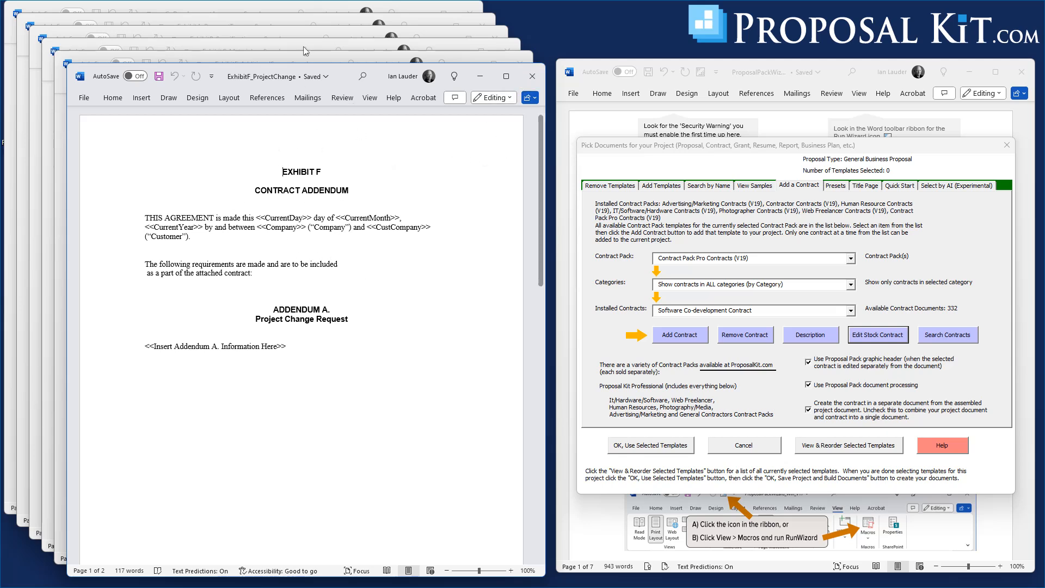
Close all the exhibit documents and move the remaining co-development agreement window clear of the desktop icons
{"action": "left_click", "coordinate": [532, 81]}
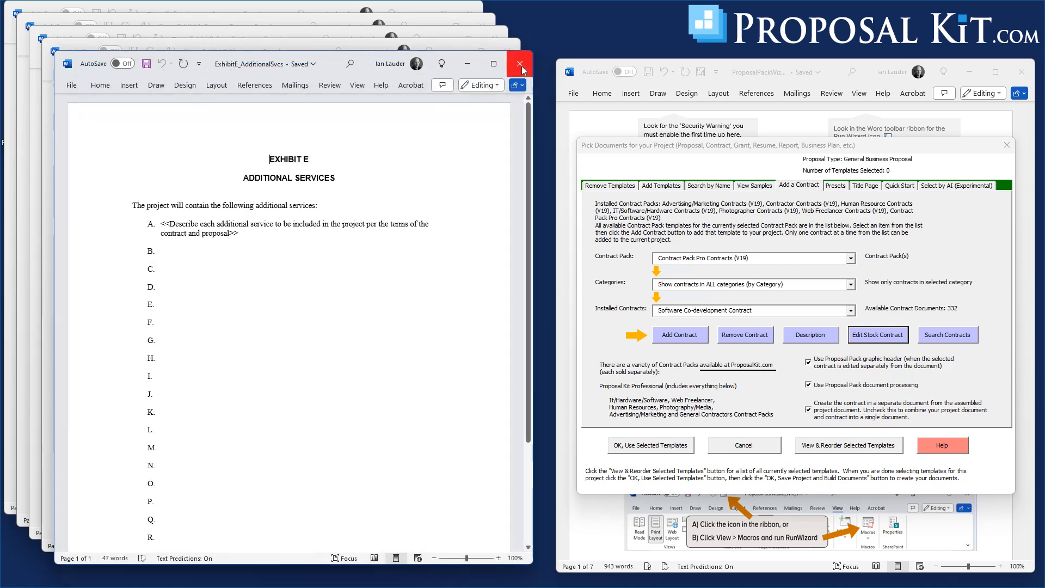
{"action": "left_click", "coordinate": [519, 66]}
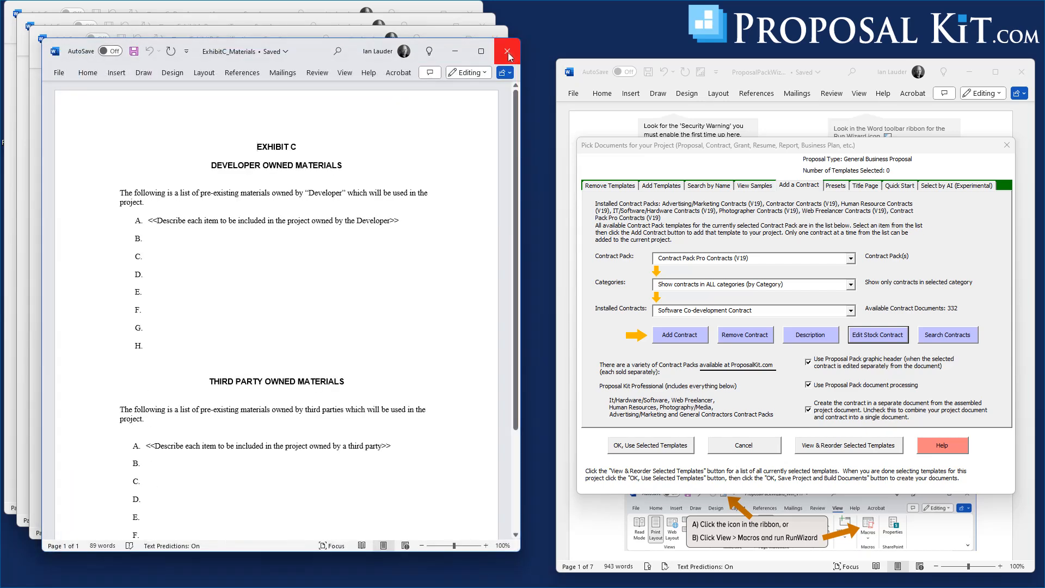
{"action": "left_click", "coordinate": [507, 53]}
{"action": "left_click", "coordinate": [494, 39]}
{"action": "left_click", "coordinate": [481, 27]}
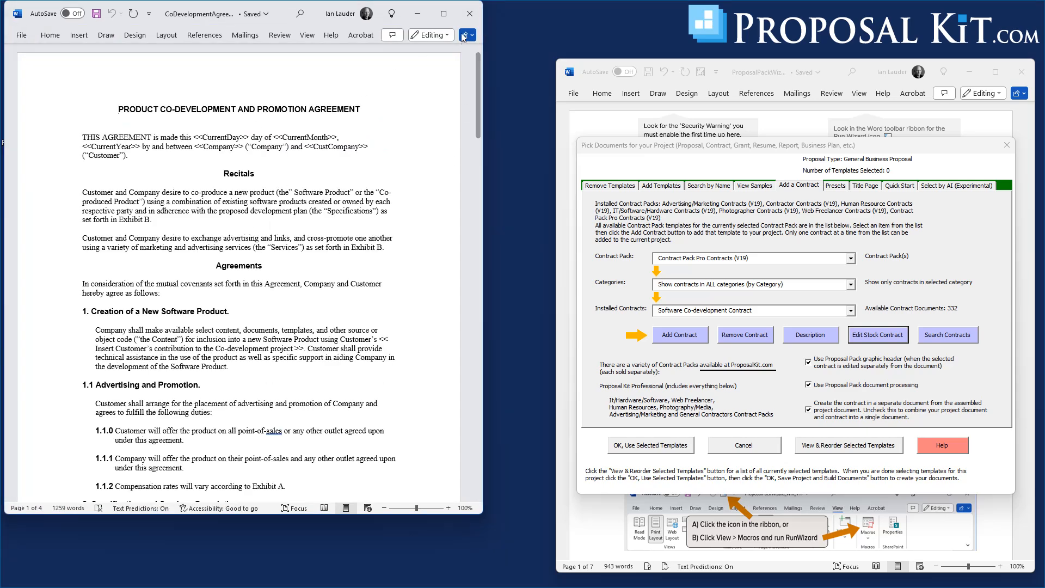
{"action": "left_click_drag", "start_coordinate": [279, 9], "coordinate": [337, 30]}
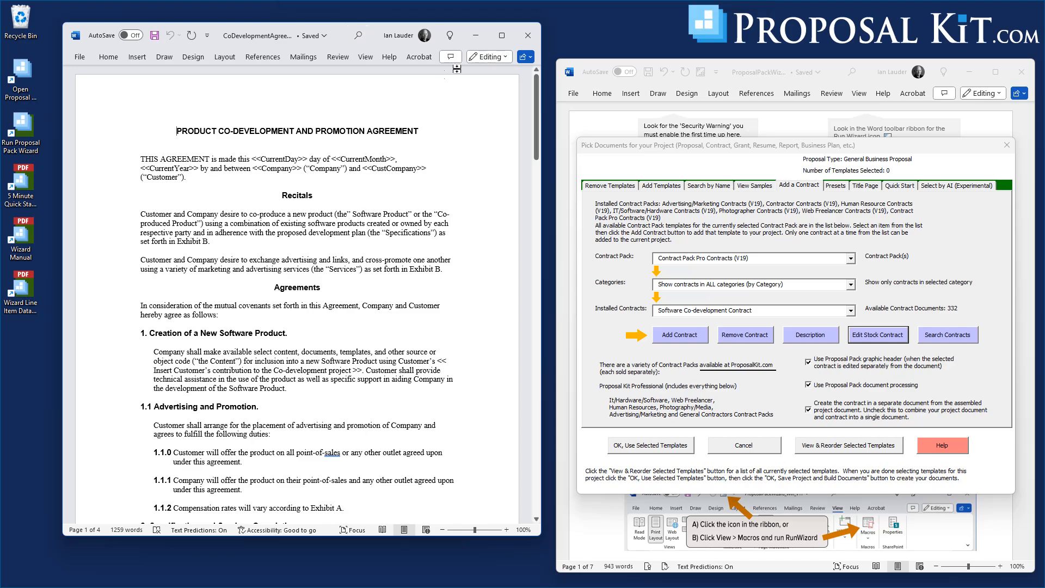
Read through the Product Co-Development and Promotion Agreement from its opening to the signature block, and close the document
{"action": "left_click", "coordinate": [536, 98]}
{"action": "mouse_move", "coordinate": [536, 106]}
{"action": "left_mouse_down"}
{"action": "mouse_move", "coordinate": [548, 468]}
{"action": "mouse_move", "coordinate": [548, 113]}
{"action": "mouse_move", "coordinate": [570, 482]}
{"action": "mouse_move", "coordinate": [566, 468]}
{"action": "left_mouse_up"}
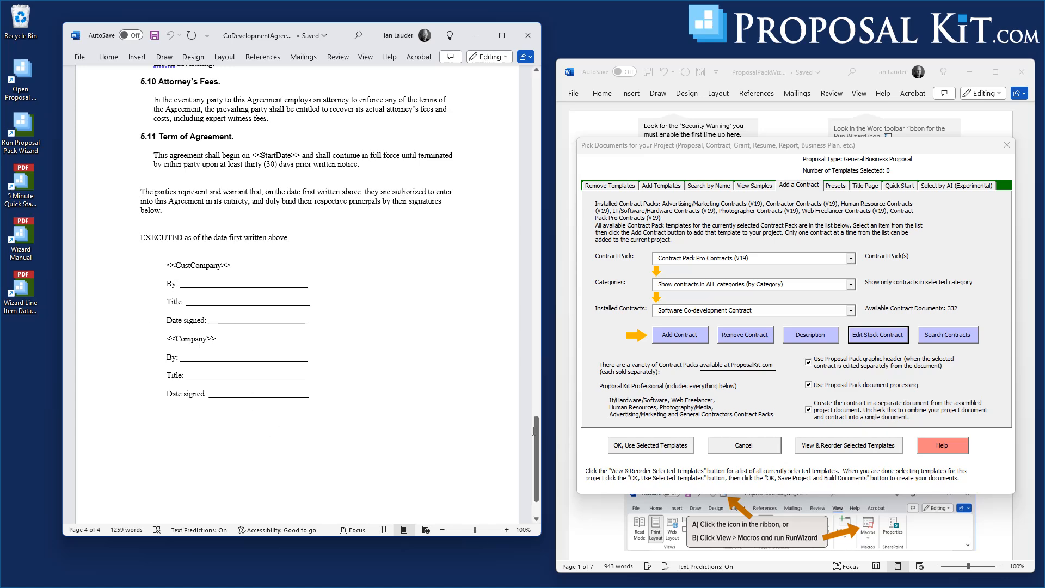
{"action": "left_click_drag", "start_coordinate": [538, 436], "coordinate": [543, 465]}
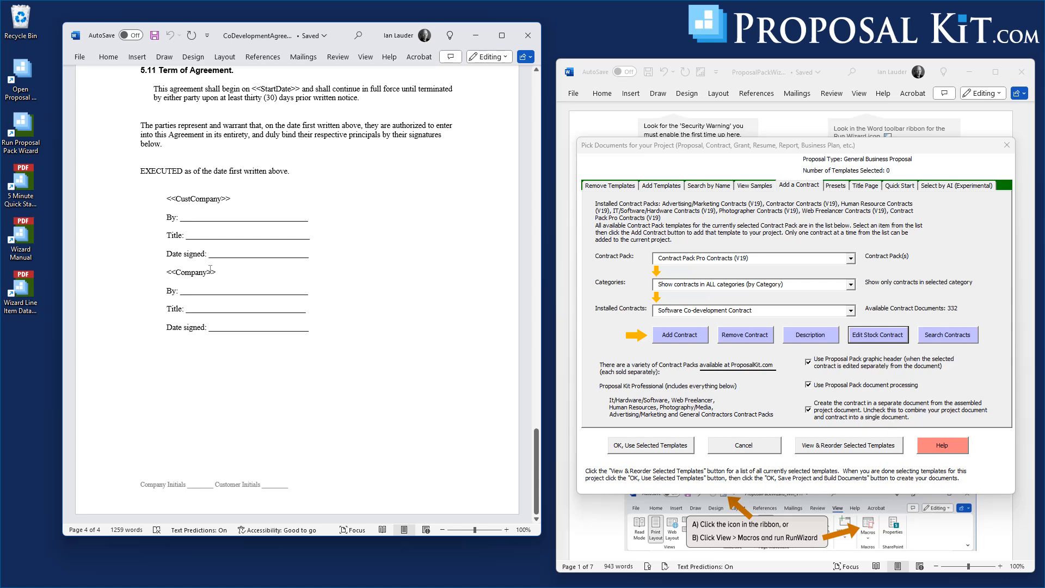
{"action": "scroll", "coordinate": [538, 439], "scroll_direction": "up", "scroll_amount": 3}
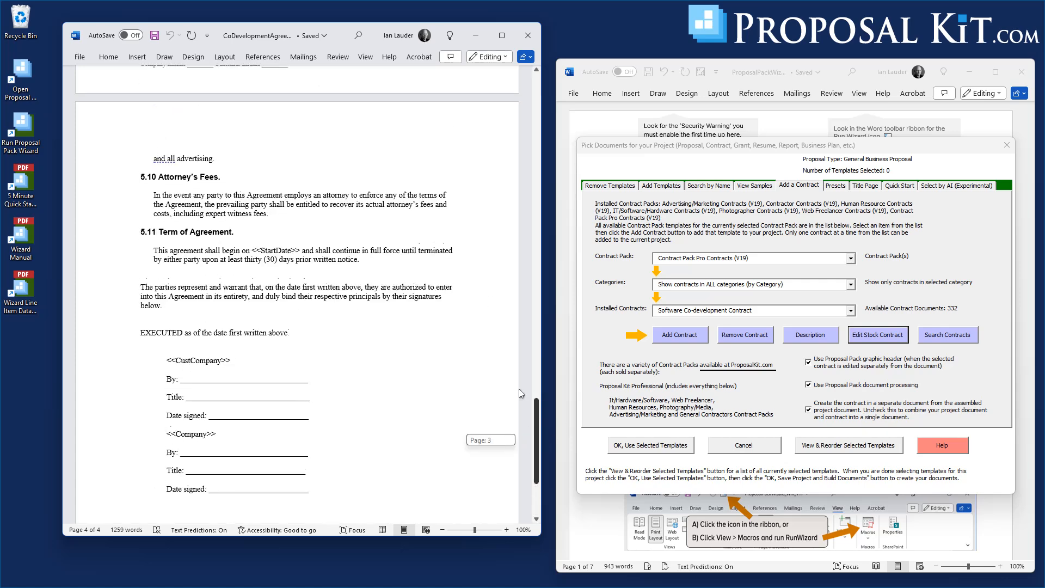
{"action": "left_click_drag", "start_coordinate": [538, 432], "coordinate": [542, 109]}
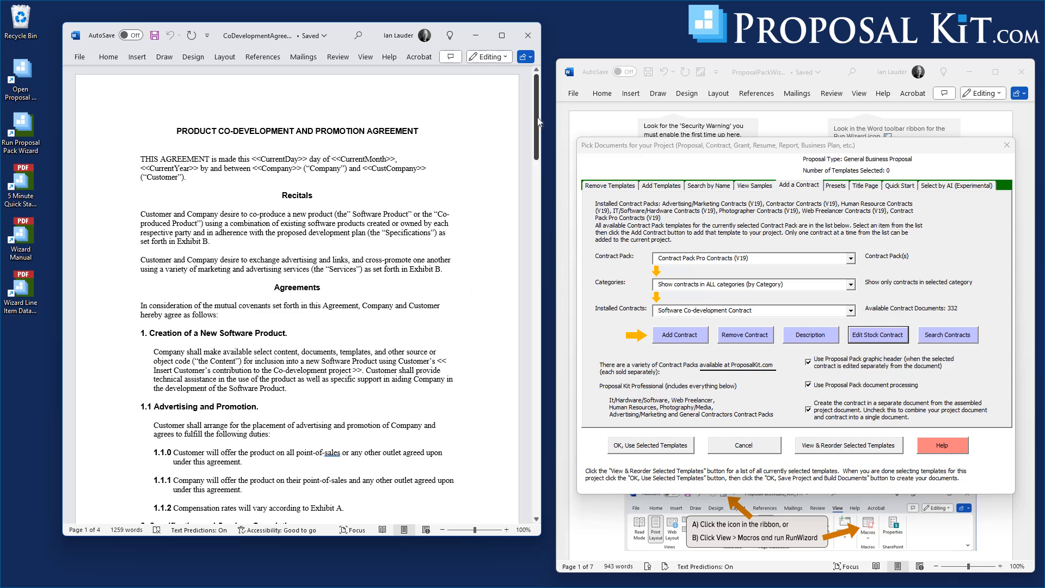
{"action": "left_click_drag", "start_coordinate": [538, 121], "coordinate": [540, 111]}
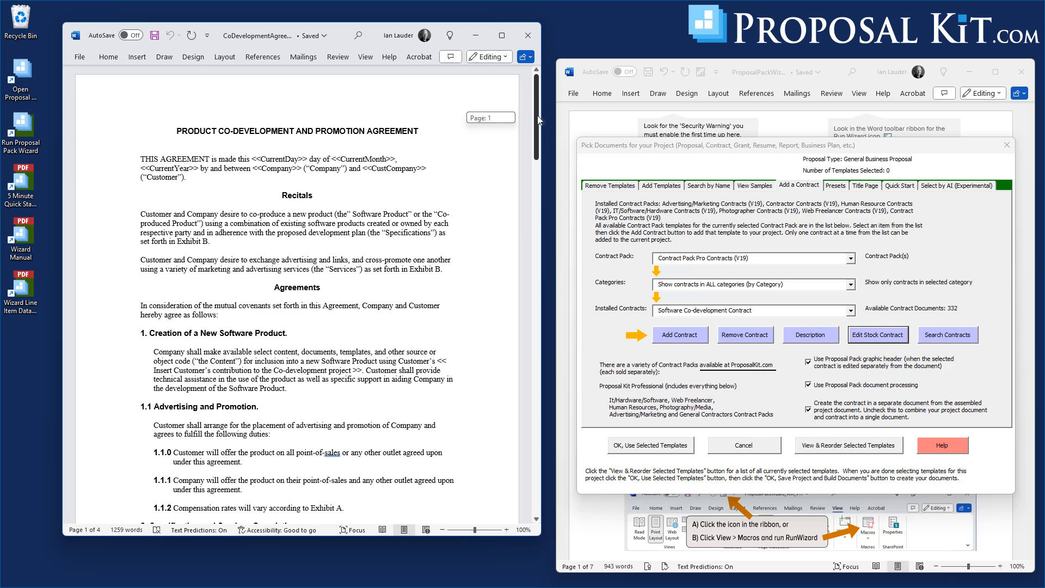
{"action": "left_click_drag", "start_coordinate": [537, 121], "coordinate": [537, 122]}
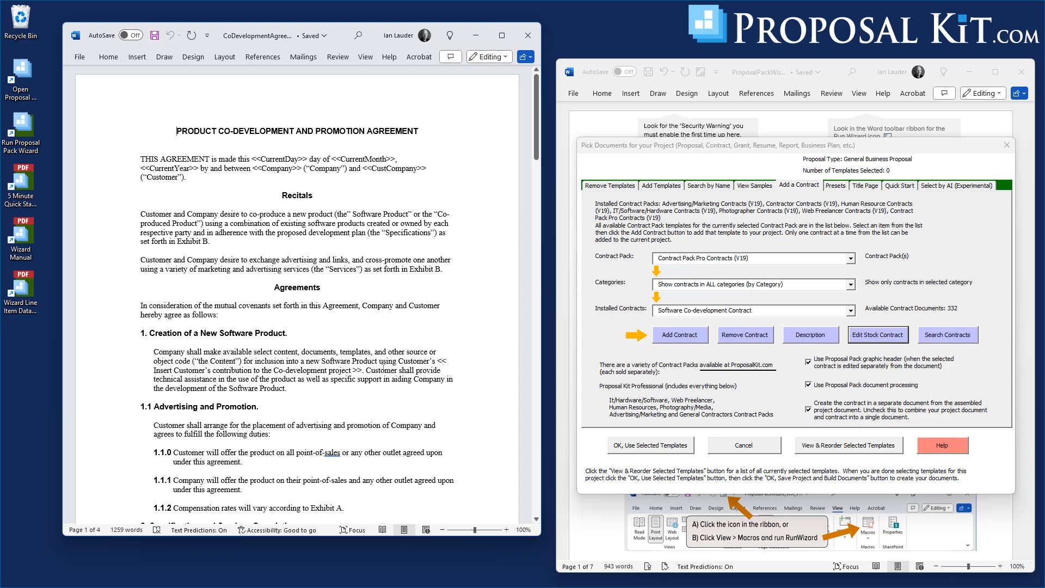
{"action": "scroll", "coordinate": [310, 374], "scroll_direction": "down", "scroll_amount": 10}
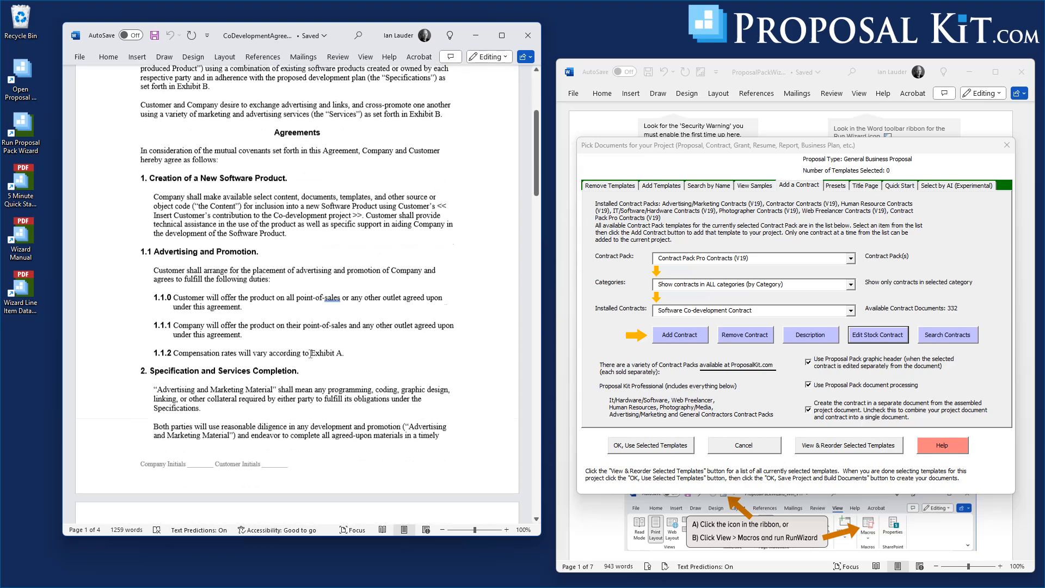
{"action": "scroll", "coordinate": [311, 353], "scroll_direction": "down", "scroll_amount": 15}
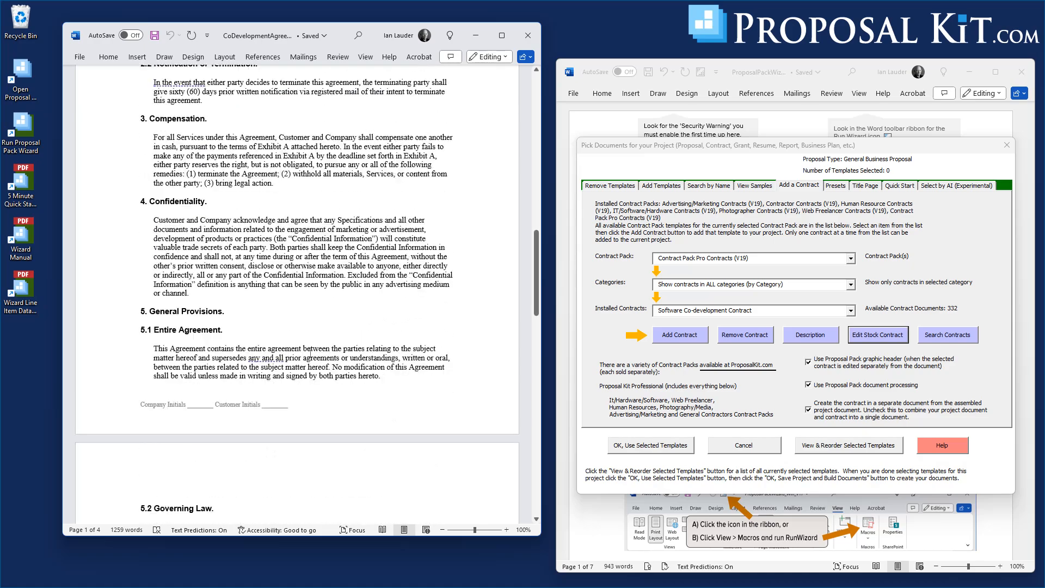
{"action": "scroll", "coordinate": [310, 354], "scroll_direction": "down", "scroll_amount": 15}
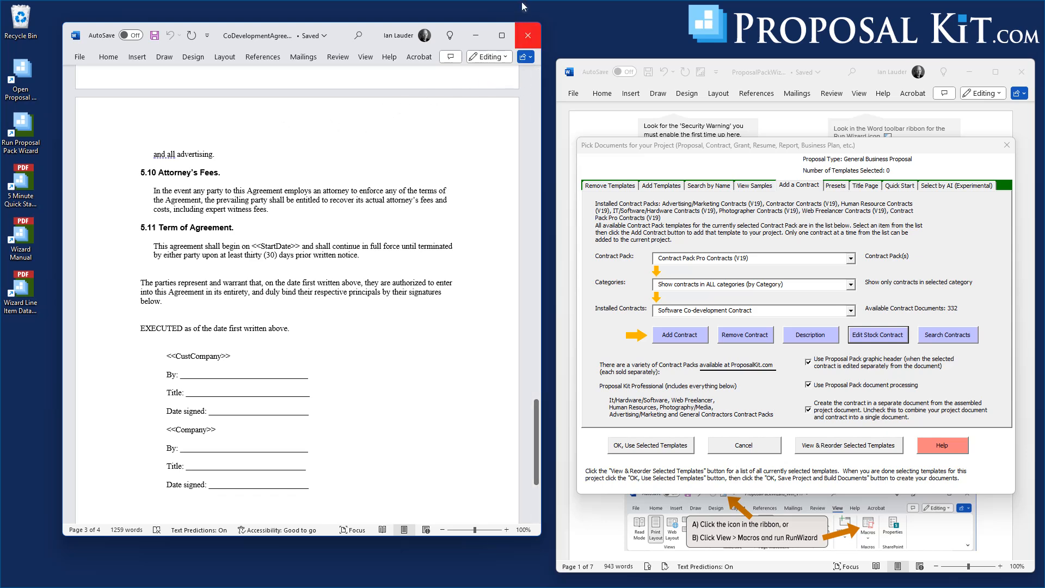
{"action": "left_click", "coordinate": [525, 28]}
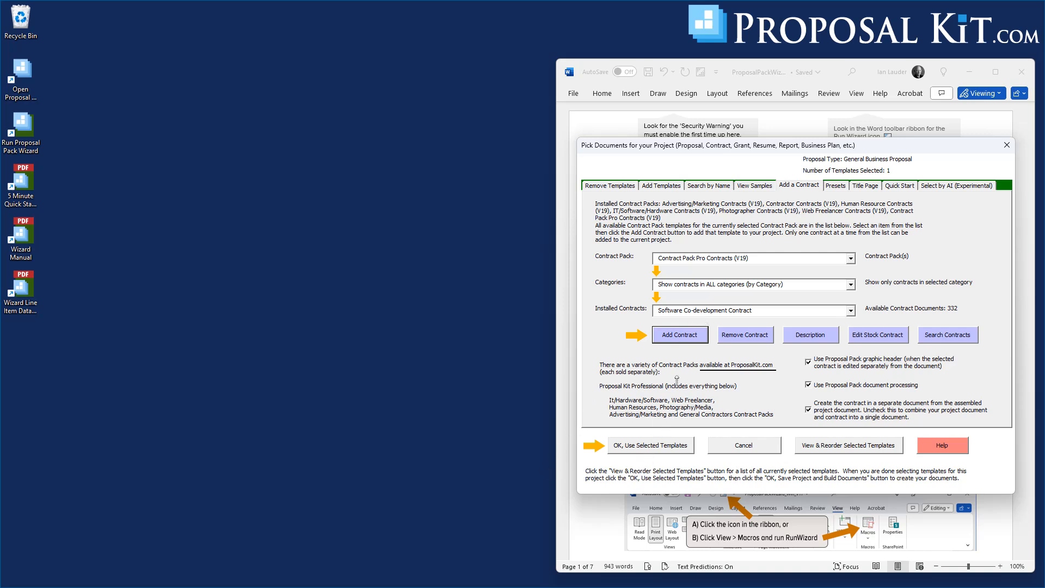
Add the Software Co-development Contract to the project, confirming the contract change, and check its entry among the selected templates
{"action": "left_click", "coordinate": [681, 336]}
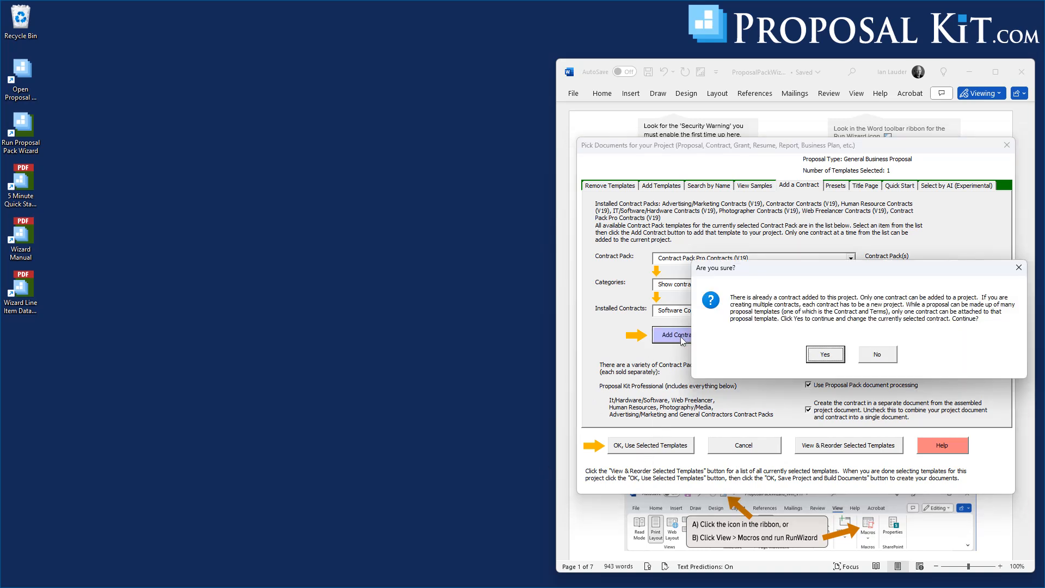
{"action": "left_click", "coordinate": [824, 355]}
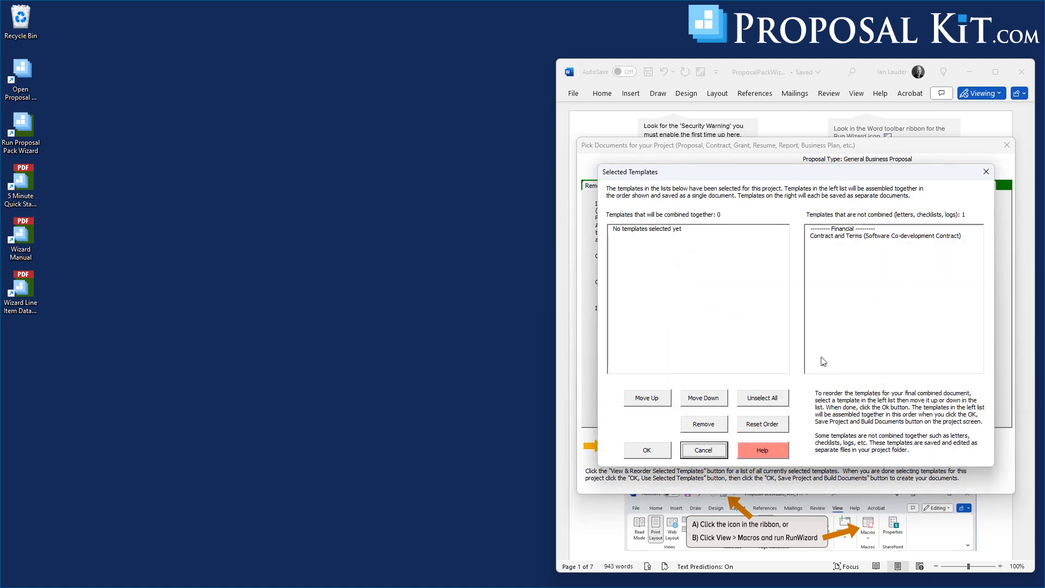
{"action": "left_click", "coordinate": [828, 238]}
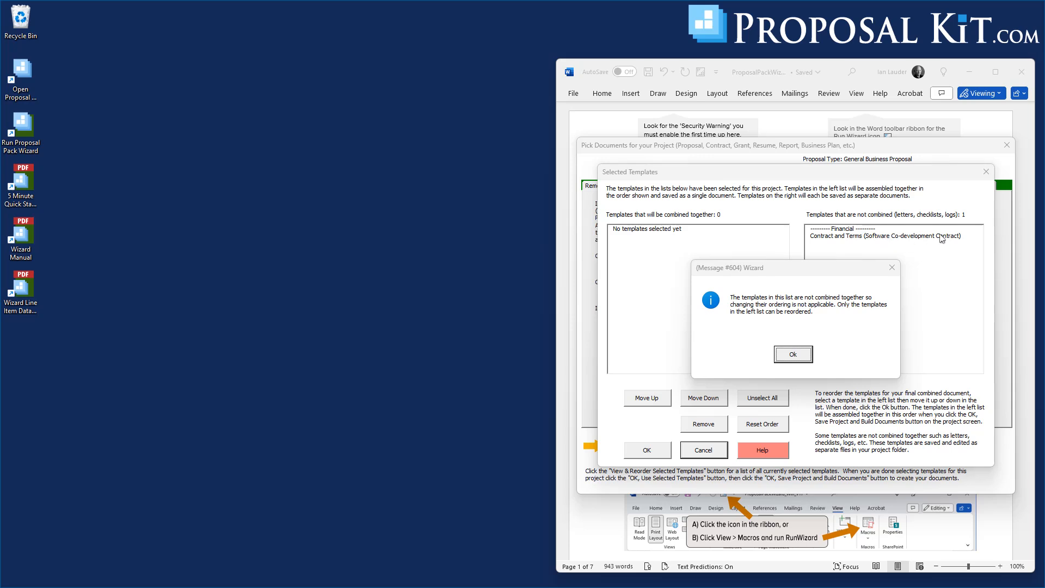
{"action": "left_click", "coordinate": [793, 357]}
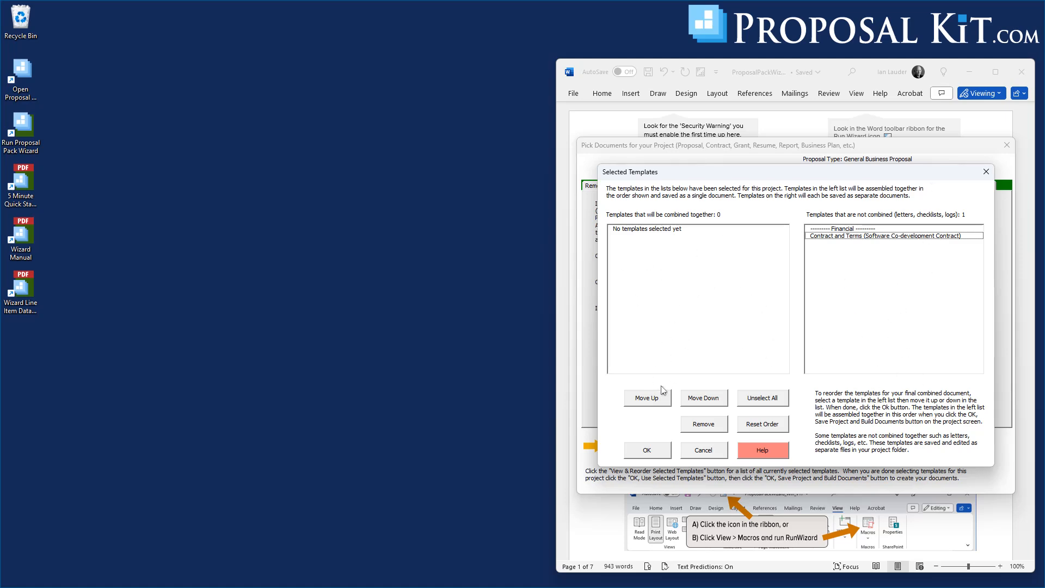
Accept the selected templates for the project and review the prefilled company information, keeping it as it is
{"action": "left_click", "coordinate": [647, 452]}
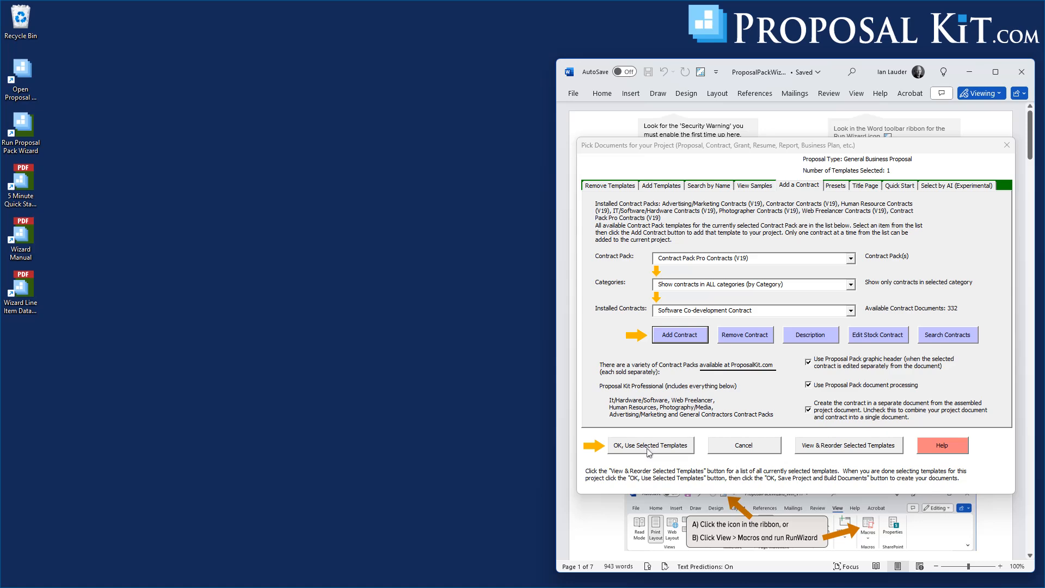
{"action": "left_click", "coordinate": [648, 451]}
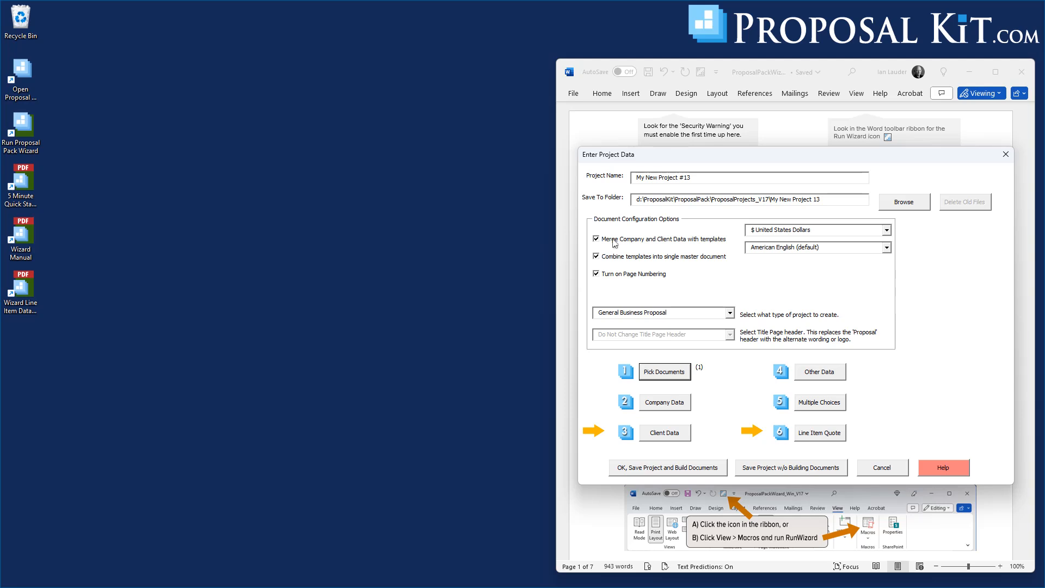
{"action": "left_click", "coordinate": [665, 405]}
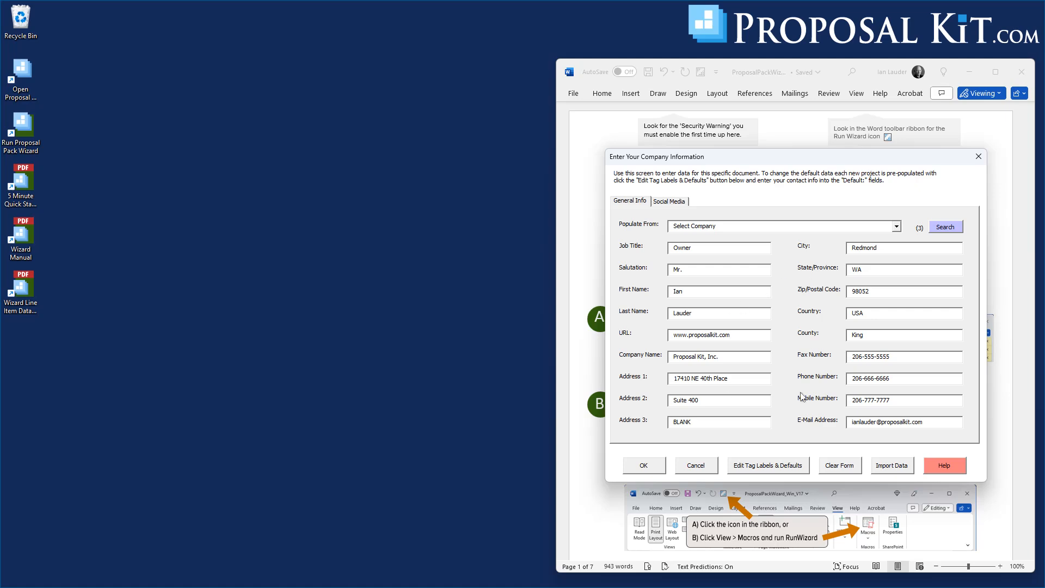
{"action": "left_click", "coordinate": [644, 466]}
Populate the project's client data from the saved Widgets R Us, Inc. client record
{"action": "left_click", "coordinate": [664, 440]}
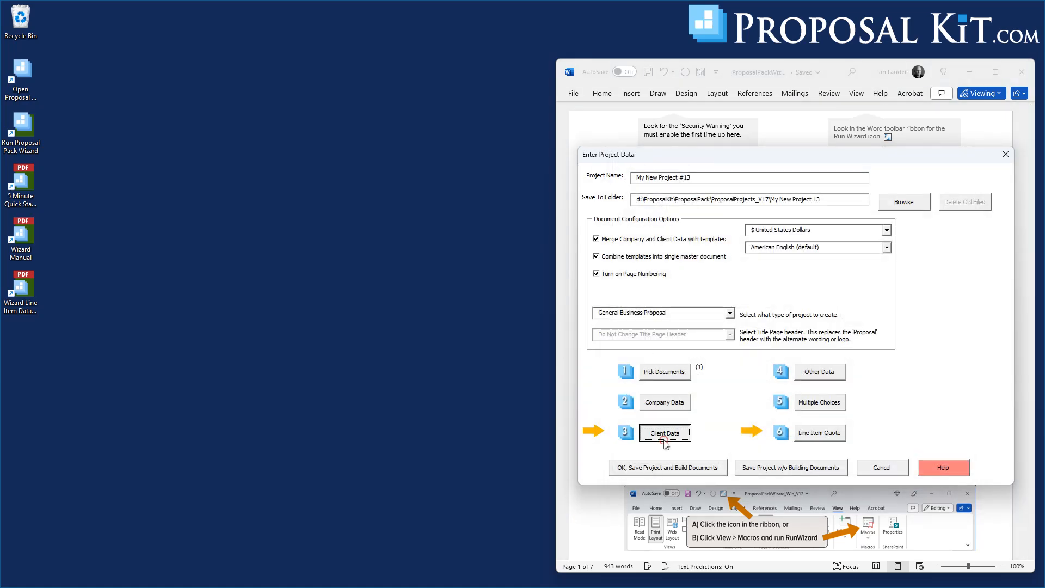
{"action": "left_click", "coordinate": [911, 198]}
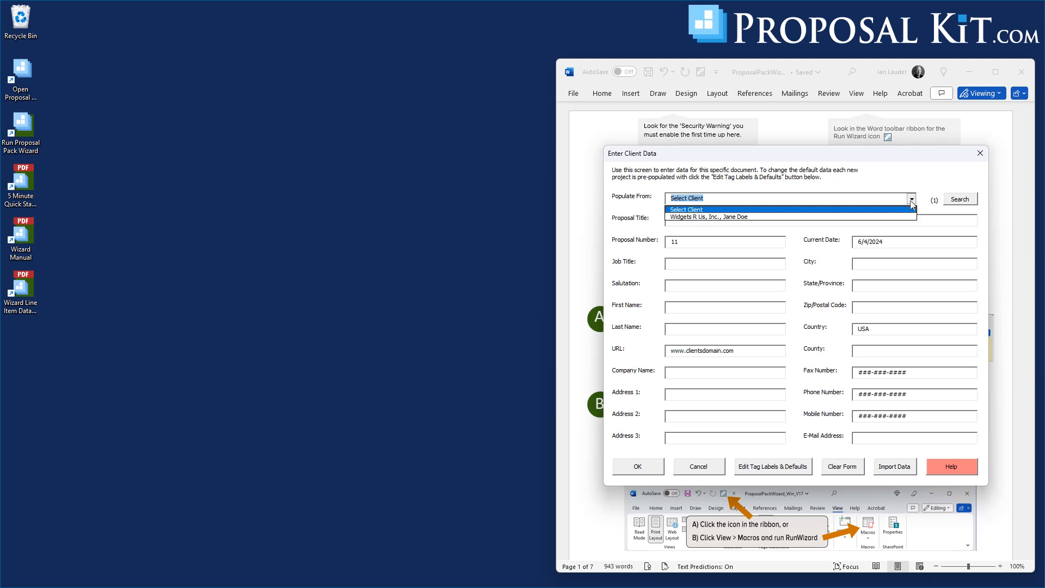
{"action": "left_click", "coordinate": [715, 217]}
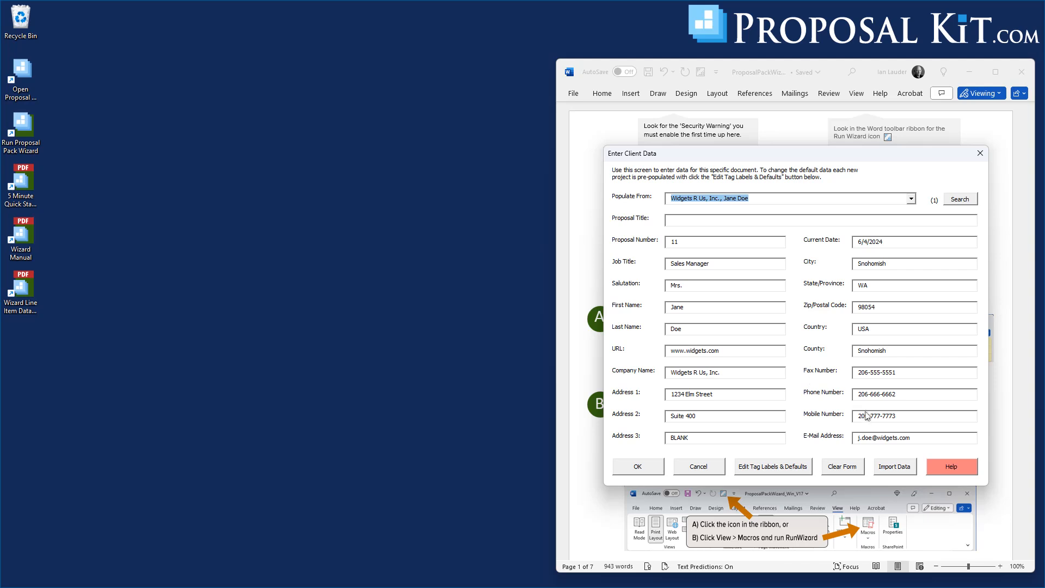
{"action": "left_click", "coordinate": [638, 469]}
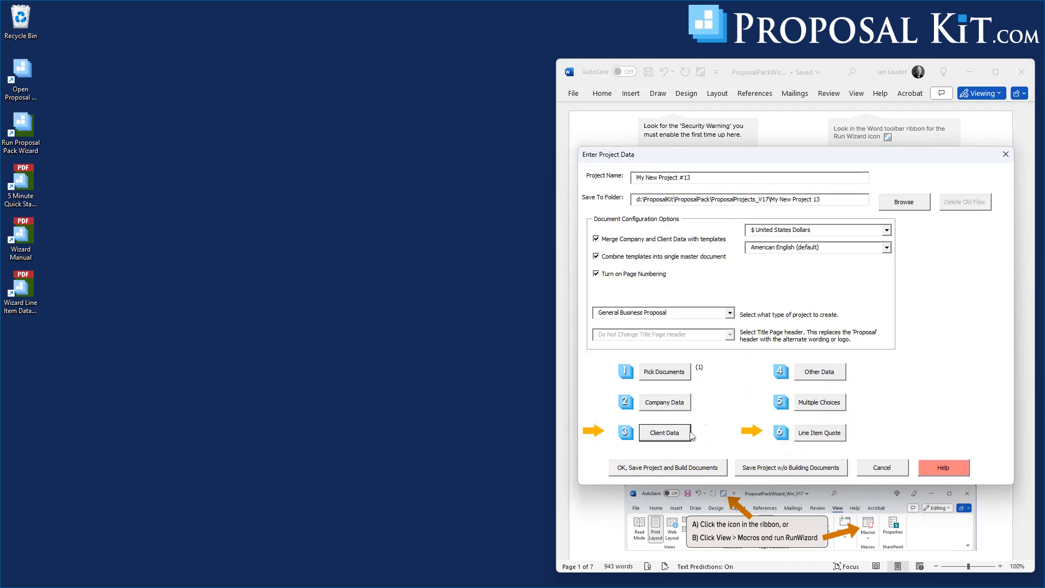
Save the project and build its documents, and open the generated Software Co-development Contract clear of the desktop icons
{"action": "left_click", "coordinate": [654, 469]}
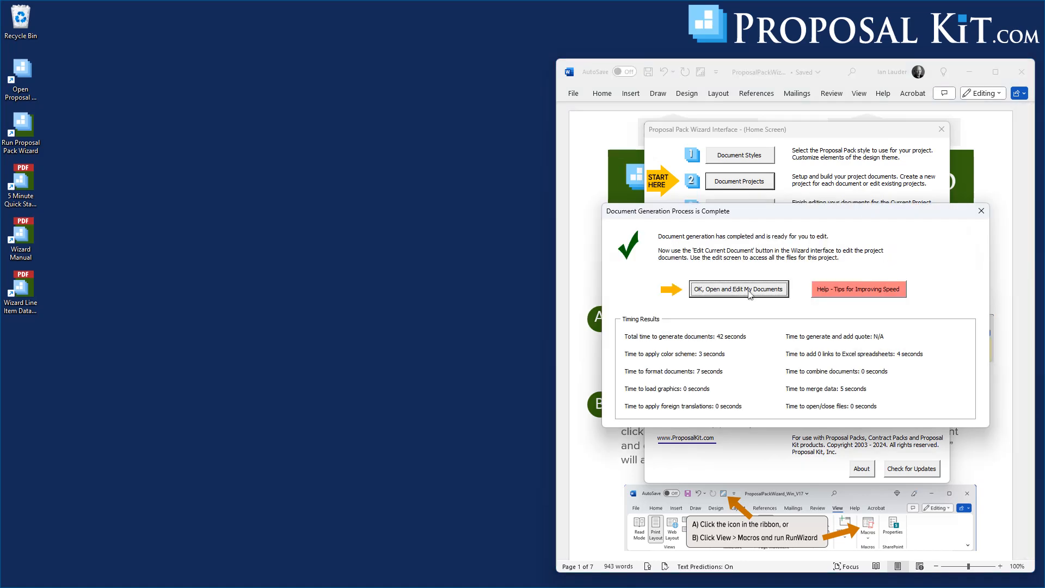
{"action": "left_click", "coordinate": [749, 289]}
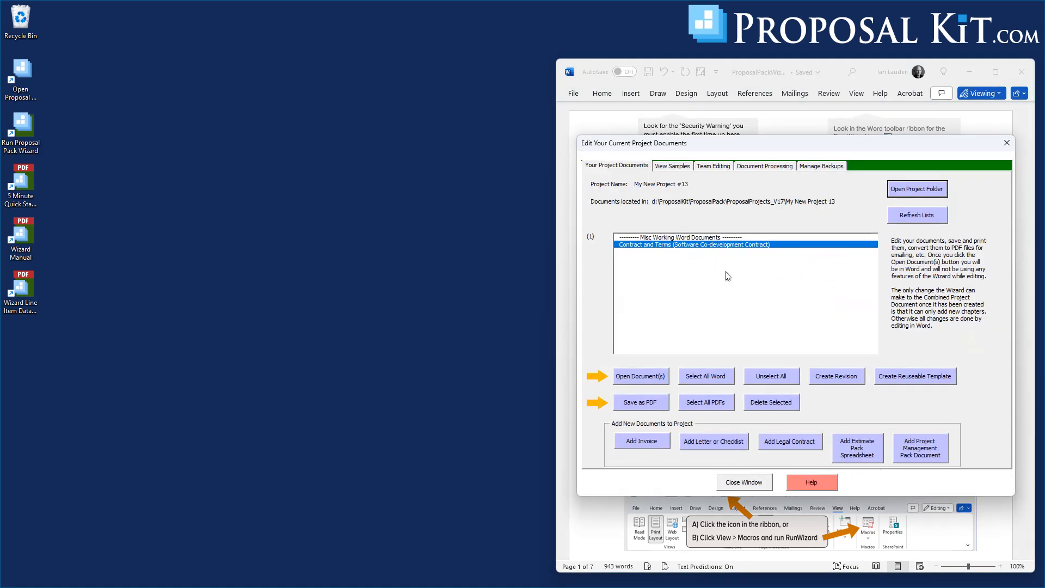
{"action": "left_click", "coordinate": [638, 377]}
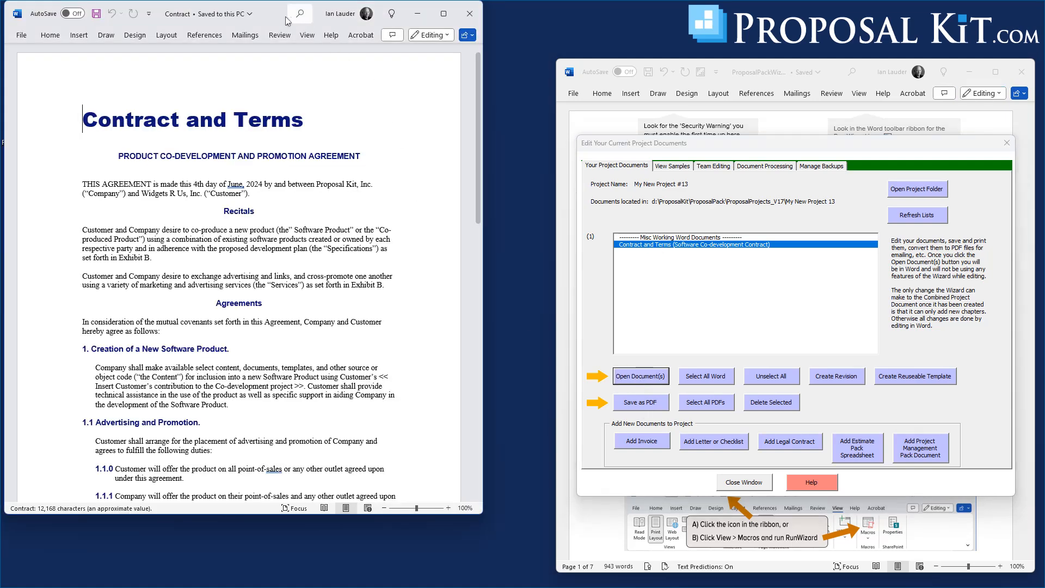
{"action": "left_click_drag", "start_coordinate": [273, 16], "coordinate": [327, 50]}
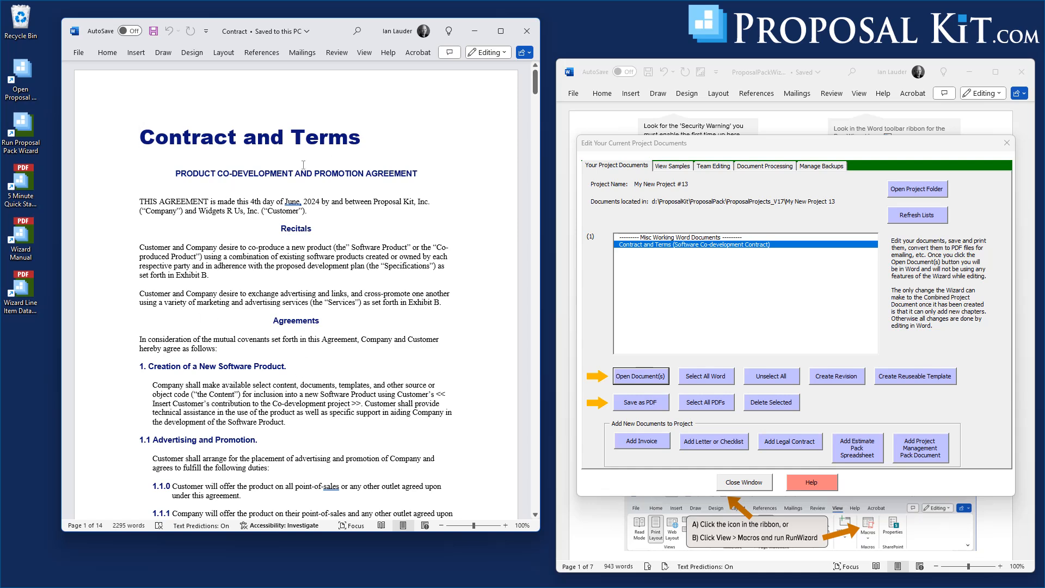
Delete the "Contract and Terms" heading above the agreement's title
{"action": "left_click_drag", "start_coordinate": [362, 135], "coordinate": [91, 133]}
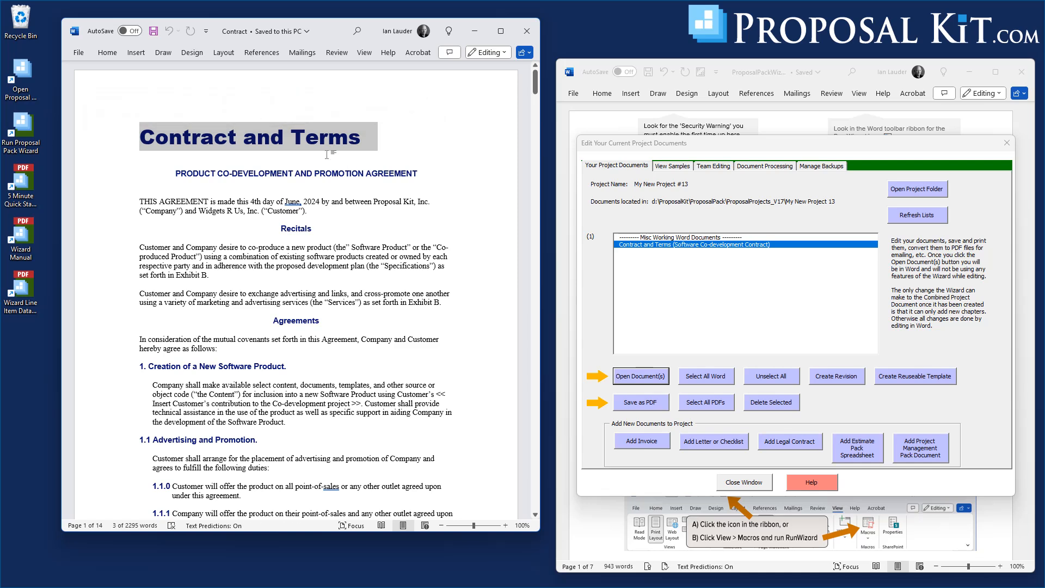
{"action": "key", "text": "Delete"}
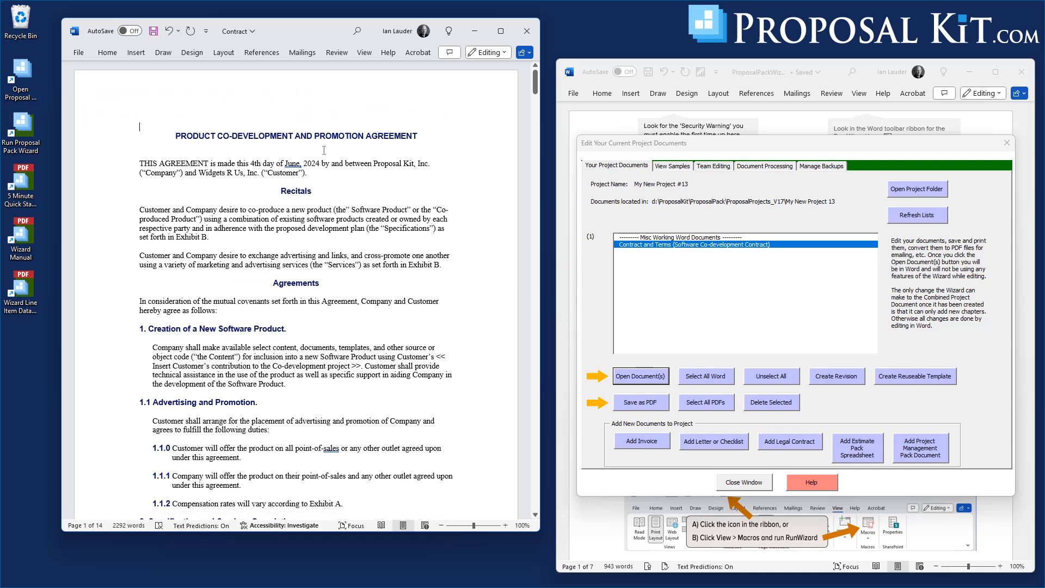
{"action": "left_click_drag", "start_coordinate": [284, 163], "coordinate": [303, 163]}
Review the contract from its merged data to the signature block and Addendum B, and close it without saving, leaving the project's edit screen
{"action": "left_click_drag", "start_coordinate": [535, 91], "coordinate": [529, 196]}
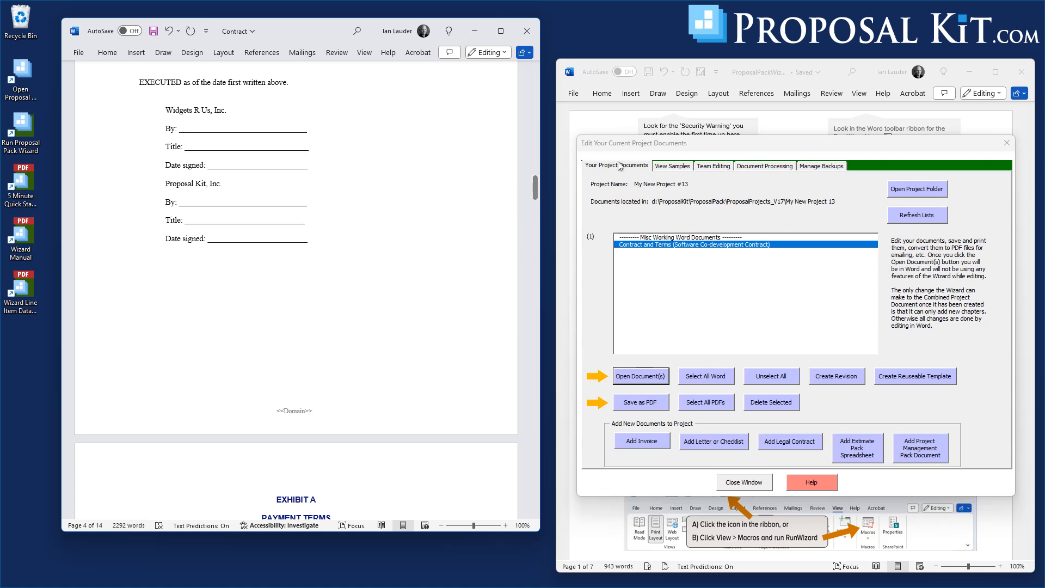
{"action": "mouse_move", "coordinate": [535, 188]}
{"action": "left_mouse_down"}
{"action": "mouse_move", "coordinate": [538, 280]}
{"action": "mouse_move", "coordinate": [508, 506]}
{"action": "mouse_move", "coordinate": [512, 484]}
{"action": "left_mouse_up"}
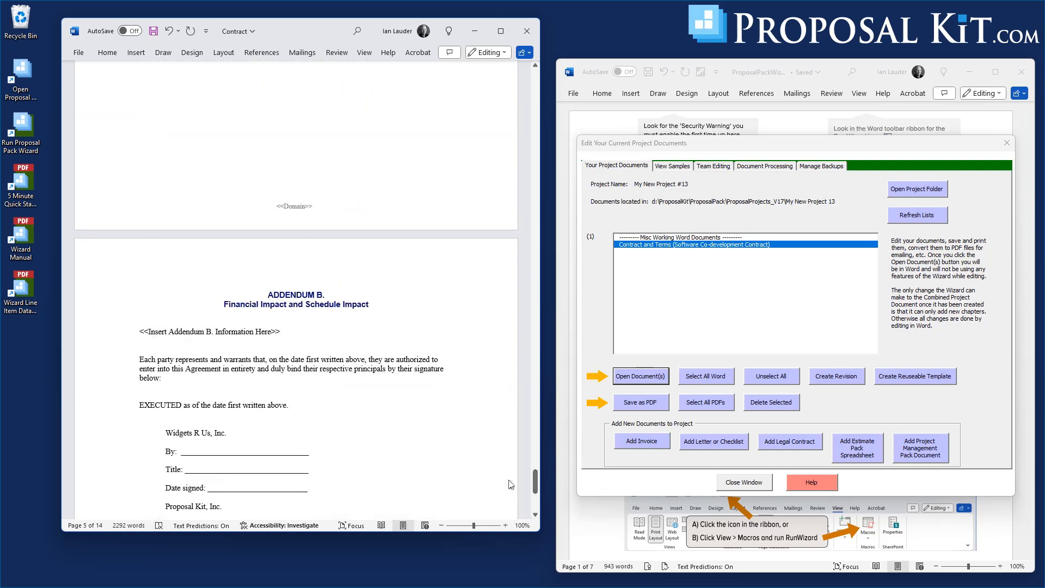
{"action": "left_click", "coordinate": [525, 32]}
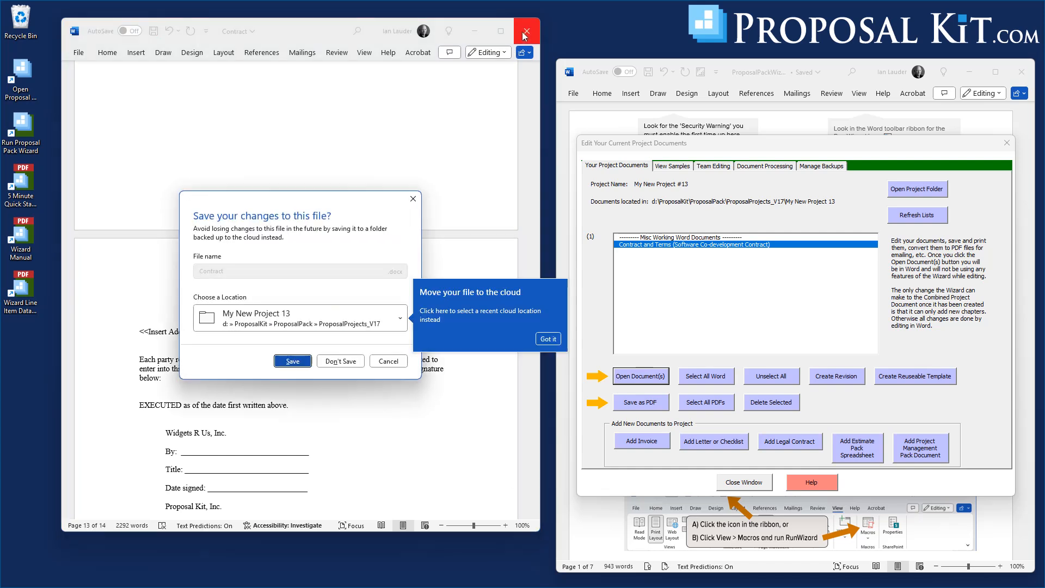
{"action": "left_click", "coordinate": [339, 360]}
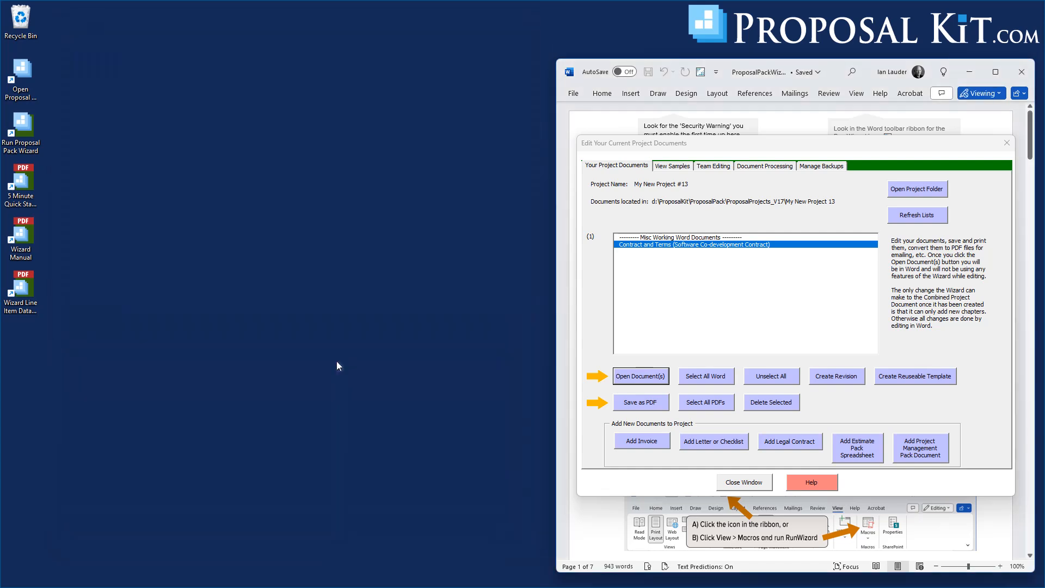
{"action": "left_click", "coordinate": [736, 481]}
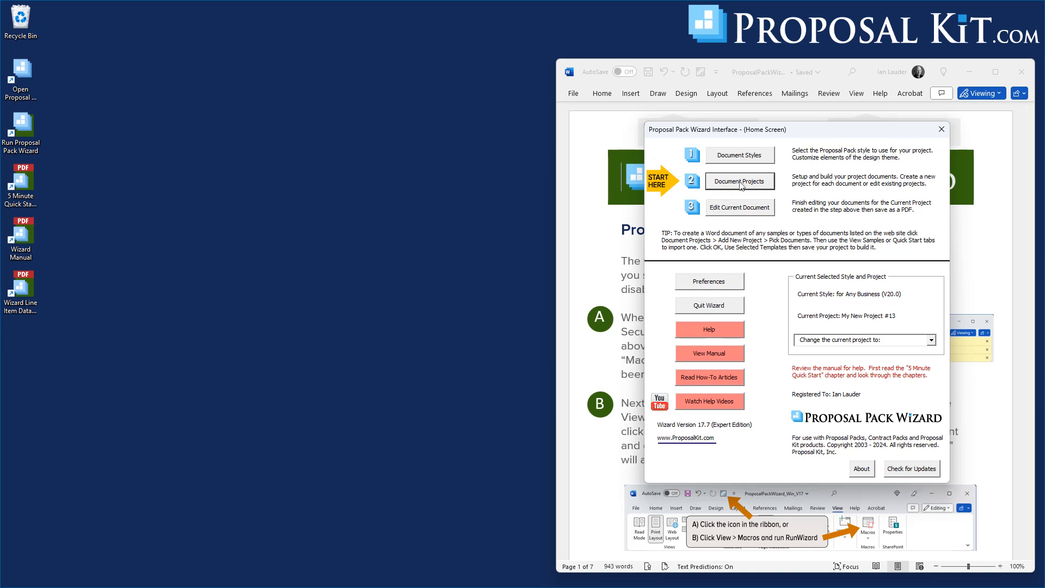
Change the current Proposal Pack style to Networks #4 (V20.0)
{"action": "left_click", "coordinate": [742, 158]}
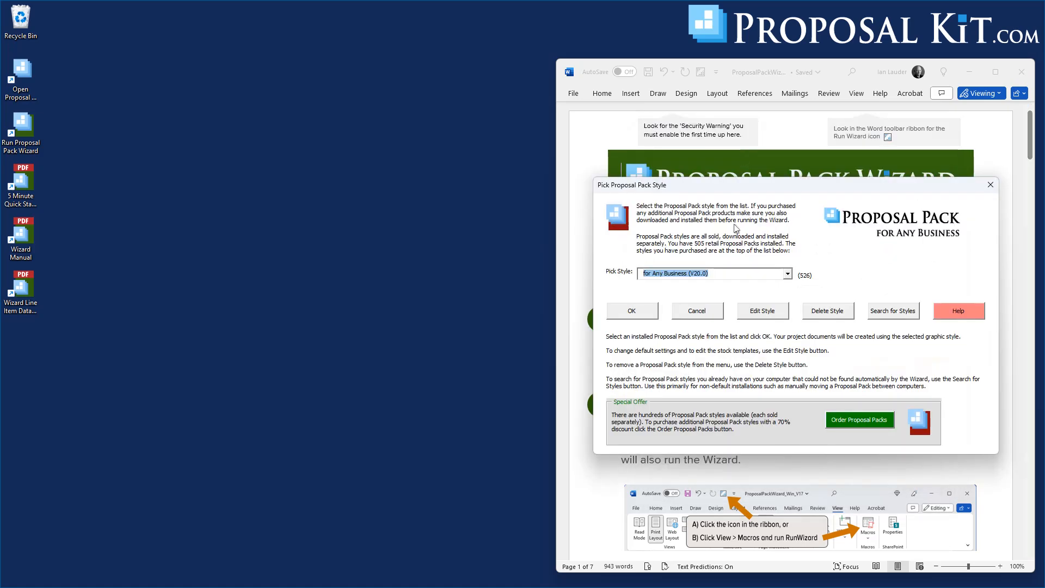
{"action": "left_click", "coordinate": [787, 273]}
{"action": "left_click_drag", "start_coordinate": [790, 305], "coordinate": [785, 377]}
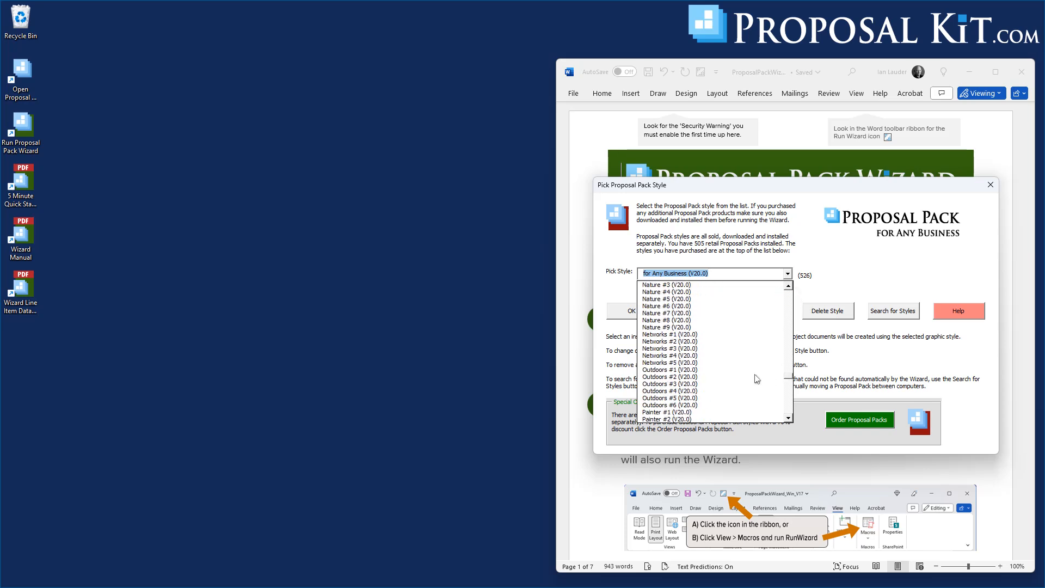
{"action": "left_click", "coordinate": [662, 356]}
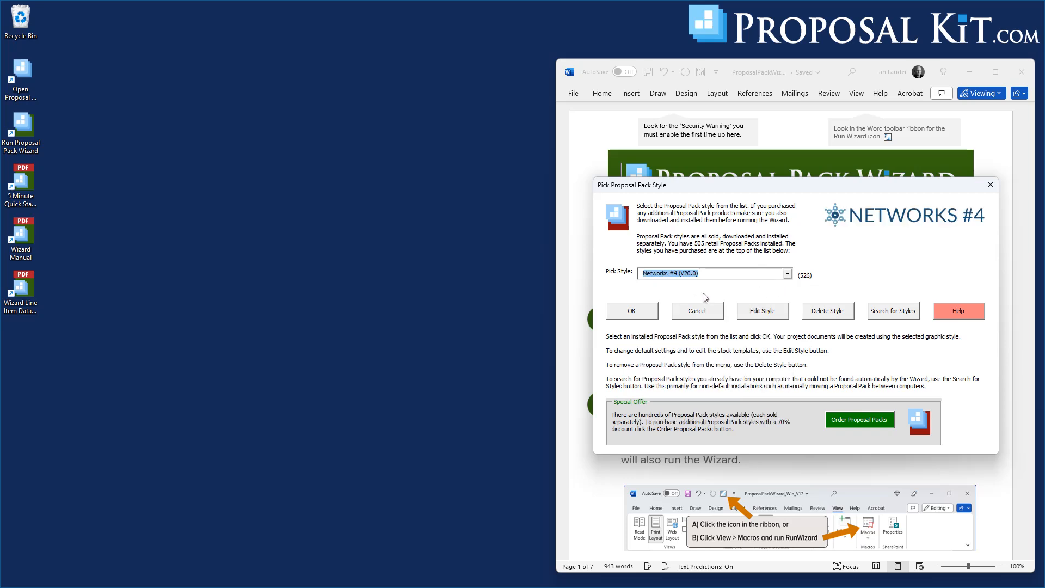
{"action": "left_click", "coordinate": [650, 314]}
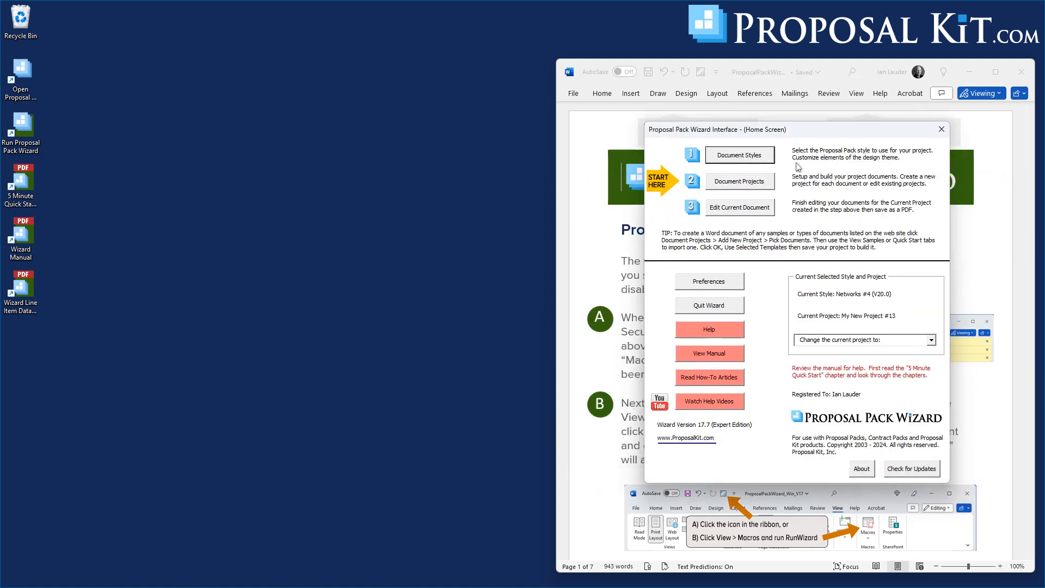
Start a new project in the document projects and open its document selection
{"action": "left_click", "coordinate": [750, 187]}
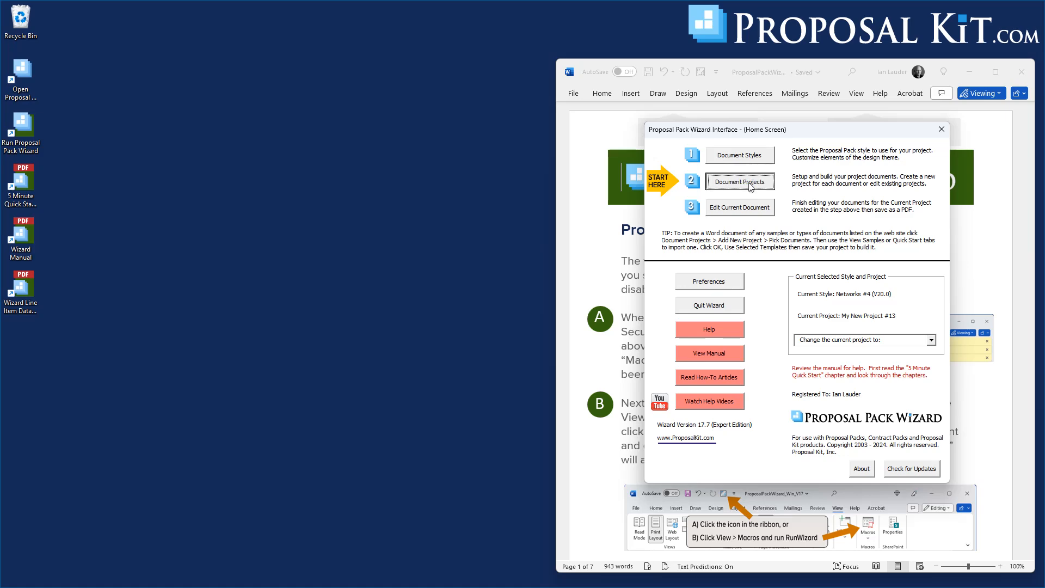
{"action": "left_click", "coordinate": [658, 302]}
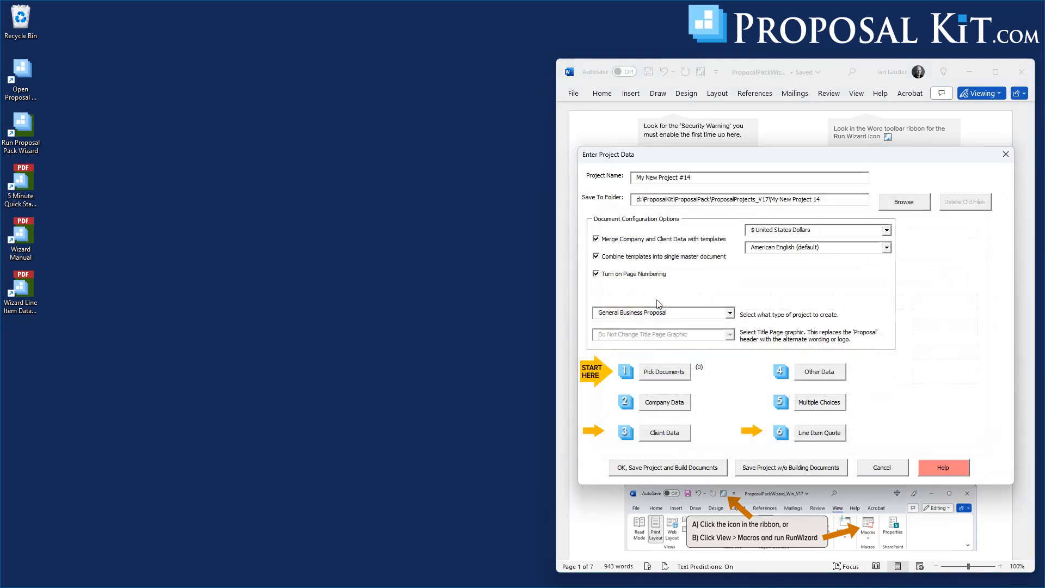
{"action": "left_click", "coordinate": [659, 375]}
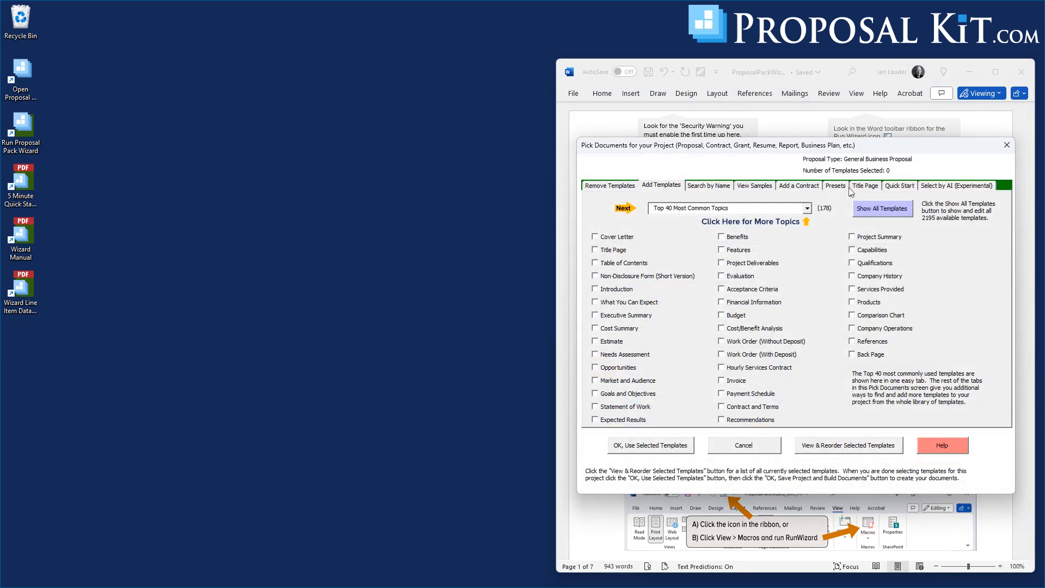
Import the Network Cabling Proposal quick start list with its pre-written sample content, without loading its quote database definition for future projects
{"action": "left_click", "coordinate": [896, 186]}
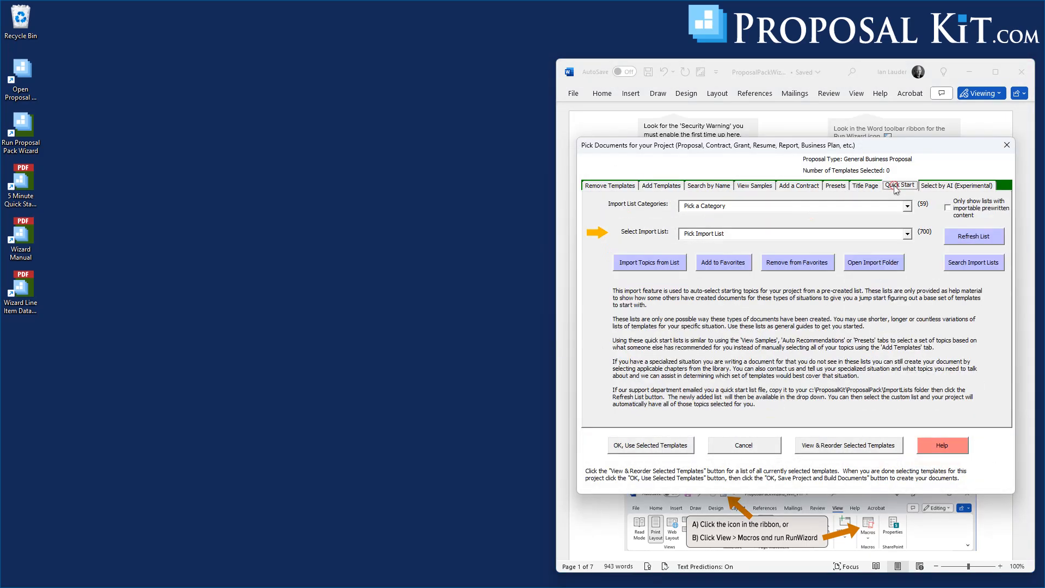
{"action": "left_click", "coordinate": [907, 235]}
{"action": "left_click_drag", "start_coordinate": [908, 256], "coordinate": [889, 380]}
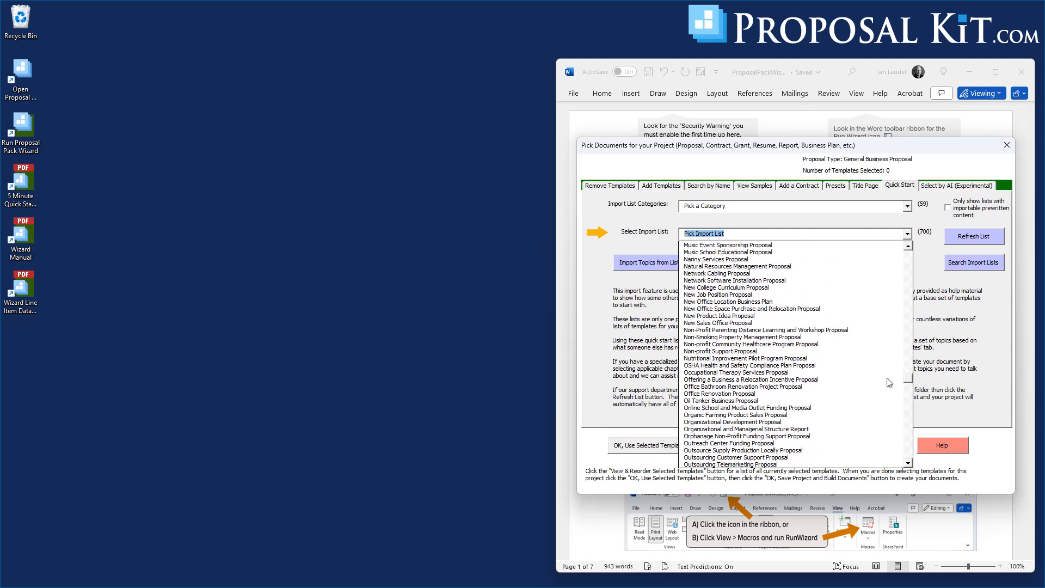
{"action": "left_click", "coordinate": [724, 275]}
{"action": "left_click", "coordinate": [657, 265]}
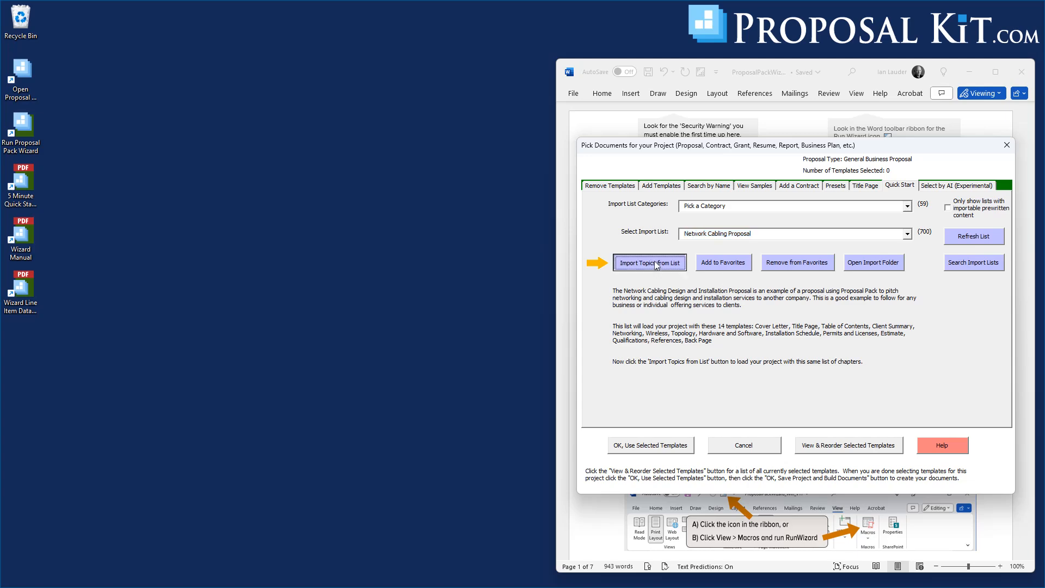
{"action": "left_click", "coordinate": [856, 357]}
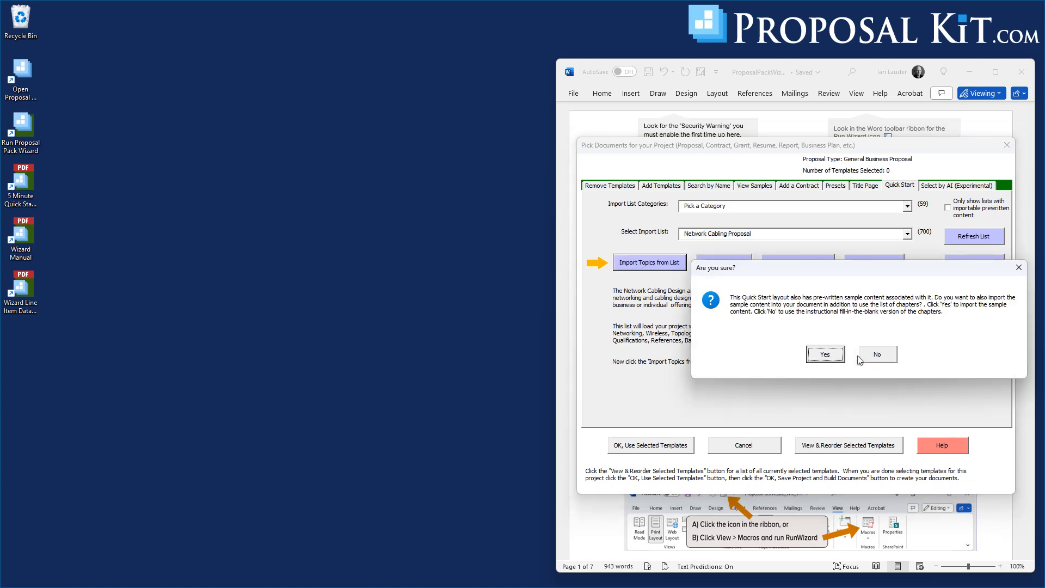
{"action": "left_click", "coordinate": [824, 355]}
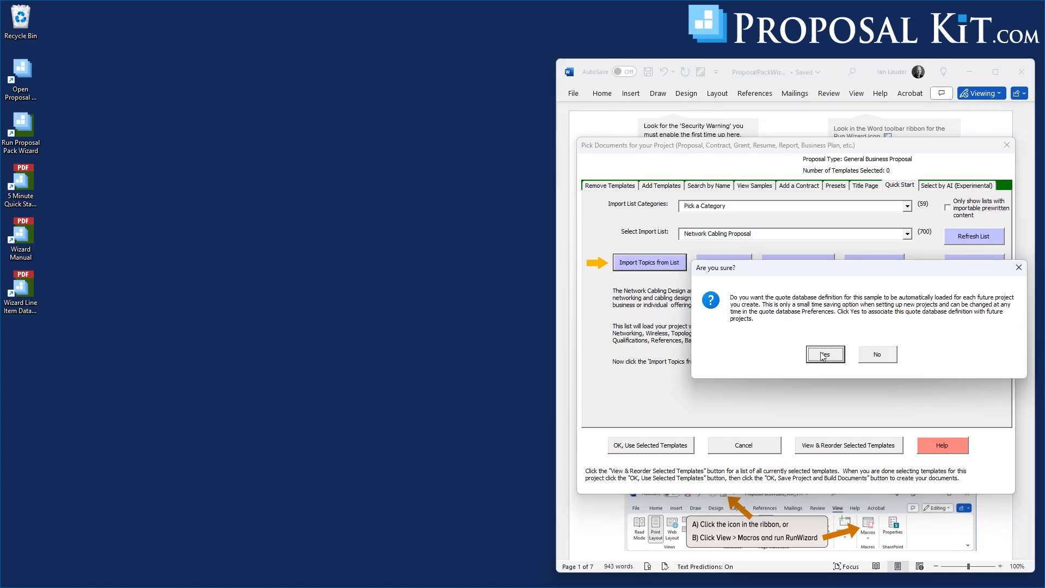
{"action": "left_click", "coordinate": [867, 357]}
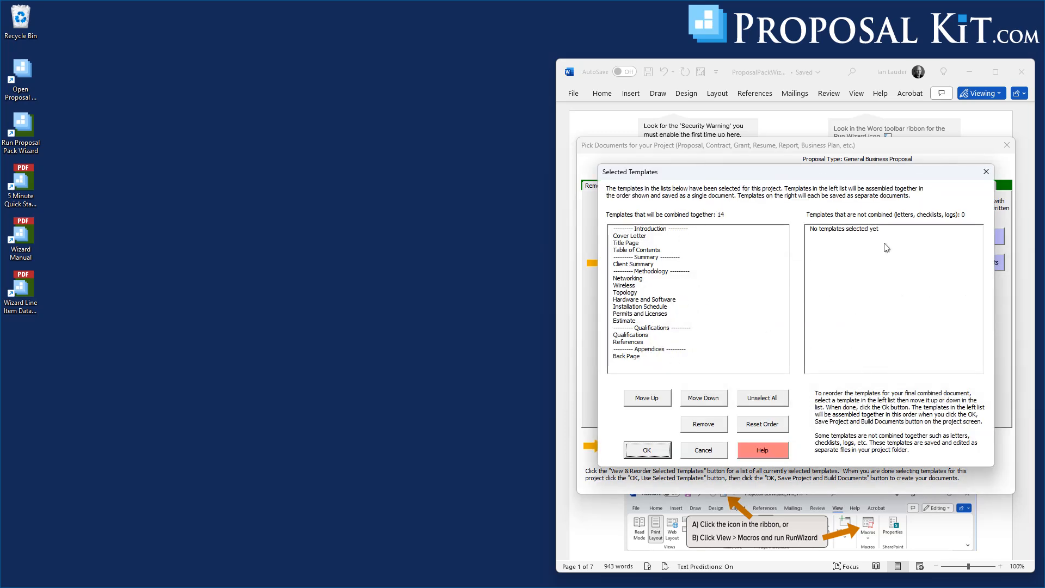
{"action": "left_click", "coordinate": [651, 452]}
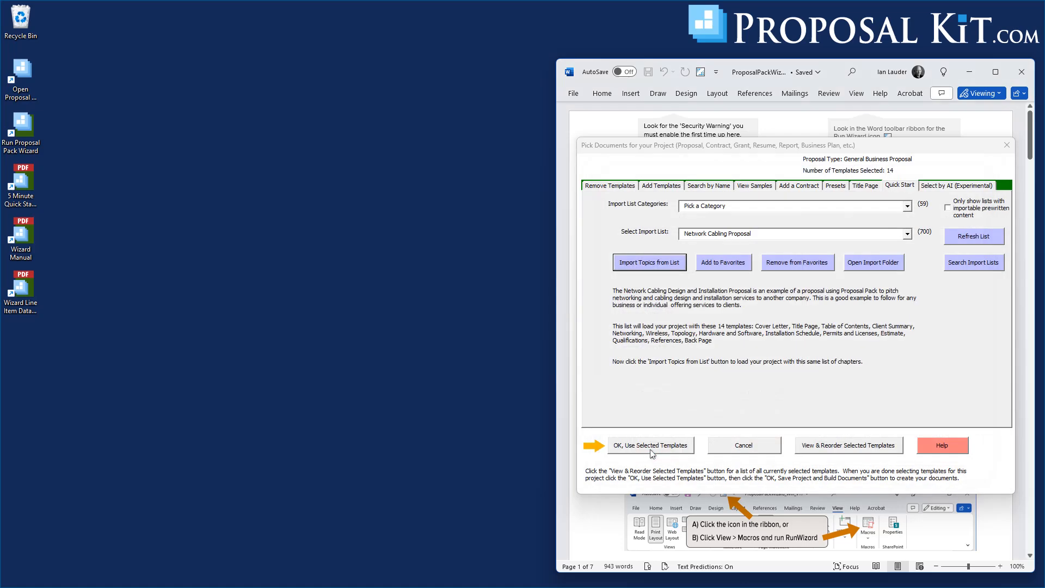
Add the Computer Hardware and Networking Contract from the Computer Systems Contracts category of Contract Pack Pro to the project
{"action": "left_click", "coordinate": [798, 186]}
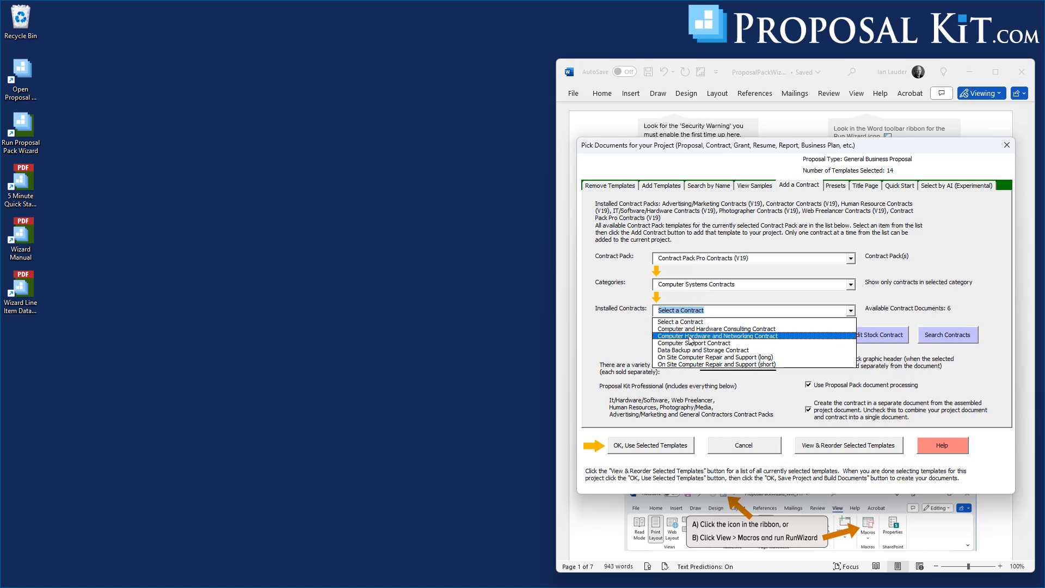
{"action": "left_click", "coordinate": [729, 338]}
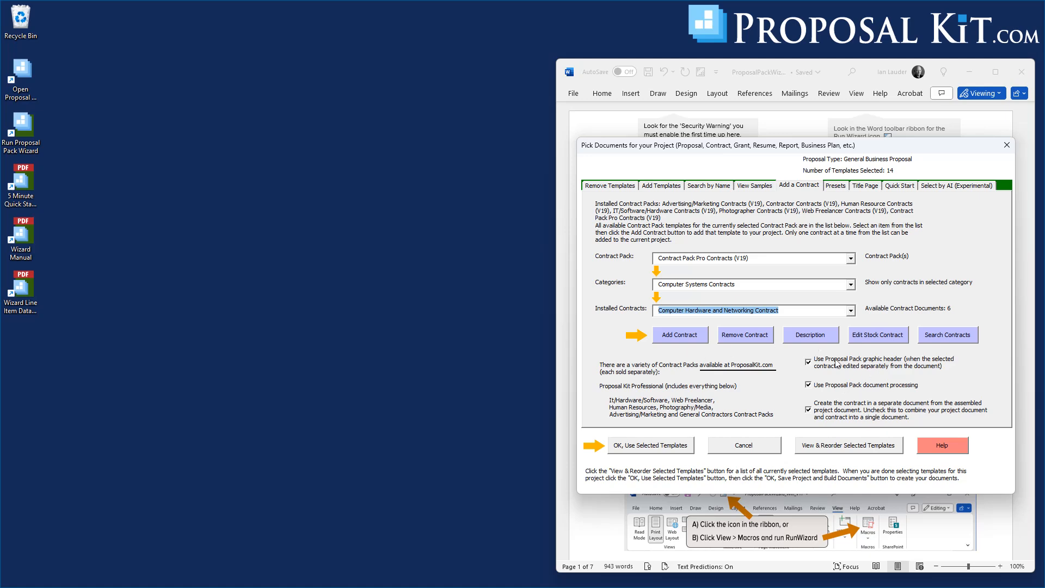
{"action": "left_click", "coordinate": [675, 337]}
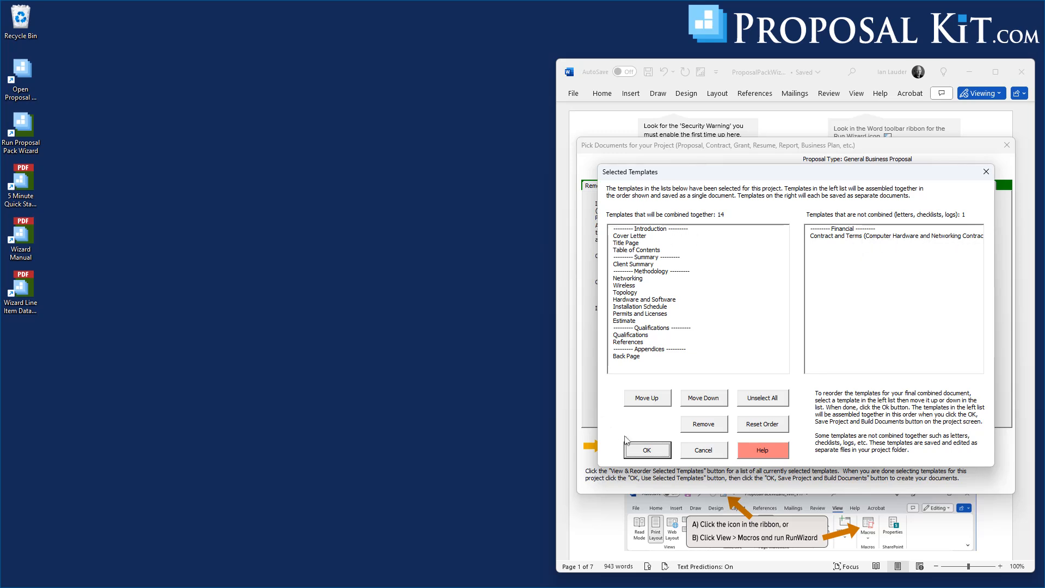
Accept the selected templates and save the new Network Cabling Proposal project to reach its line item quote setup
{"action": "left_click", "coordinate": [644, 451]}
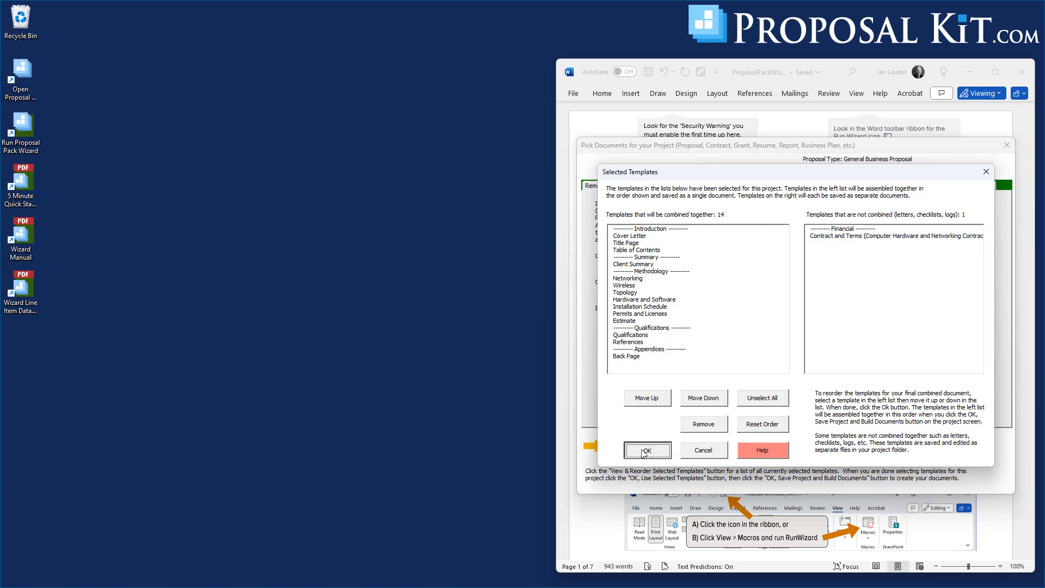
{"action": "left_click", "coordinate": [649, 452]}
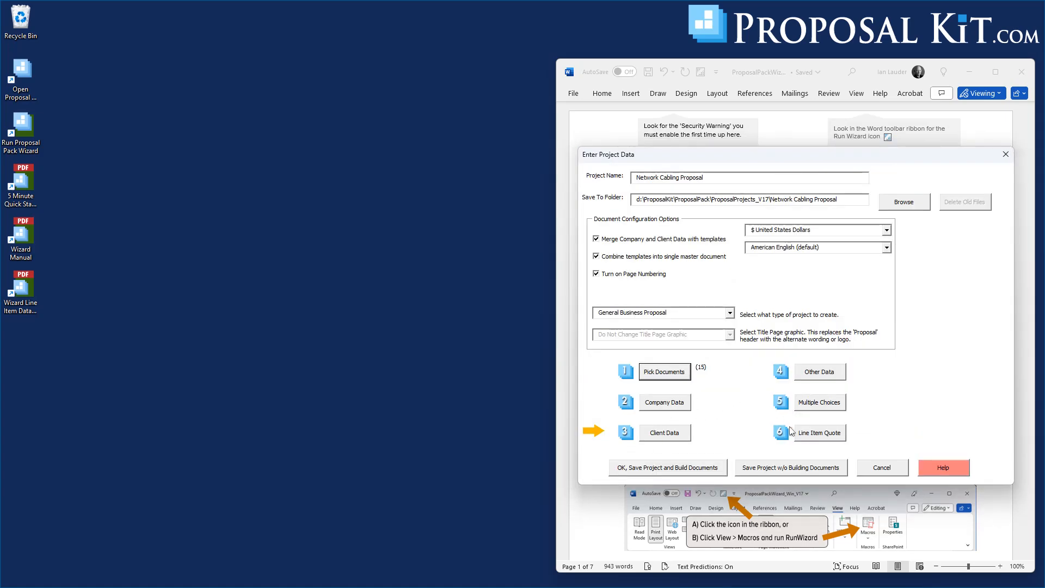
{"action": "left_click", "coordinate": [819, 439]}
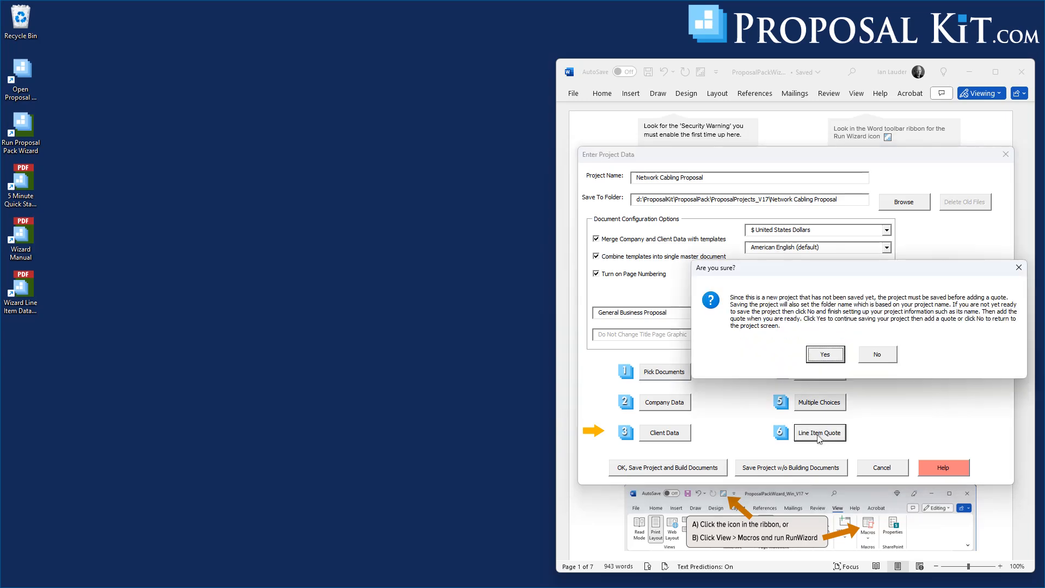
{"action": "left_click", "coordinate": [825, 355]}
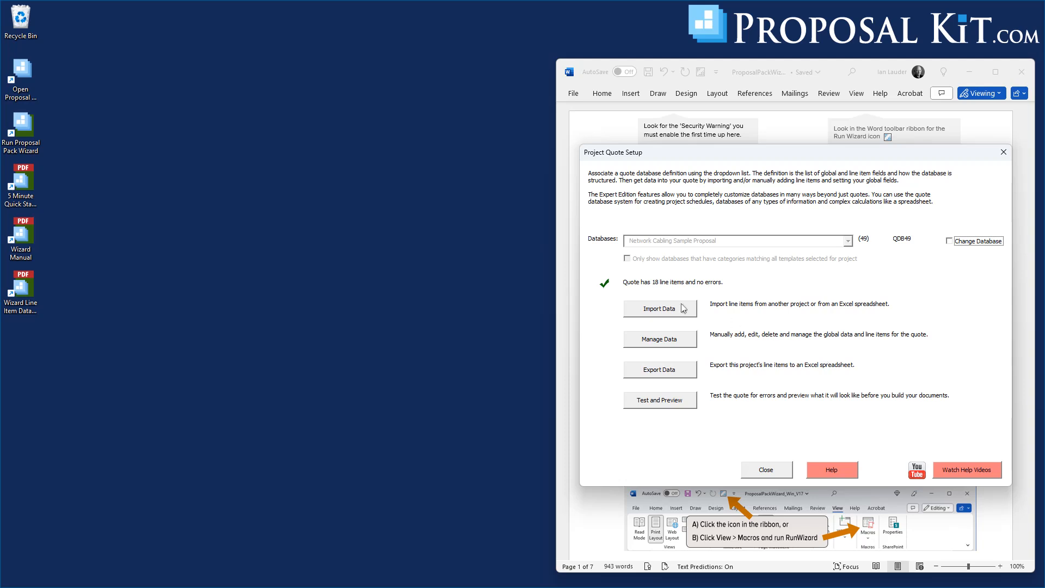
Review the quote's line item categories and the Services line items, and return to the project data
{"action": "left_click", "coordinate": [679, 343]}
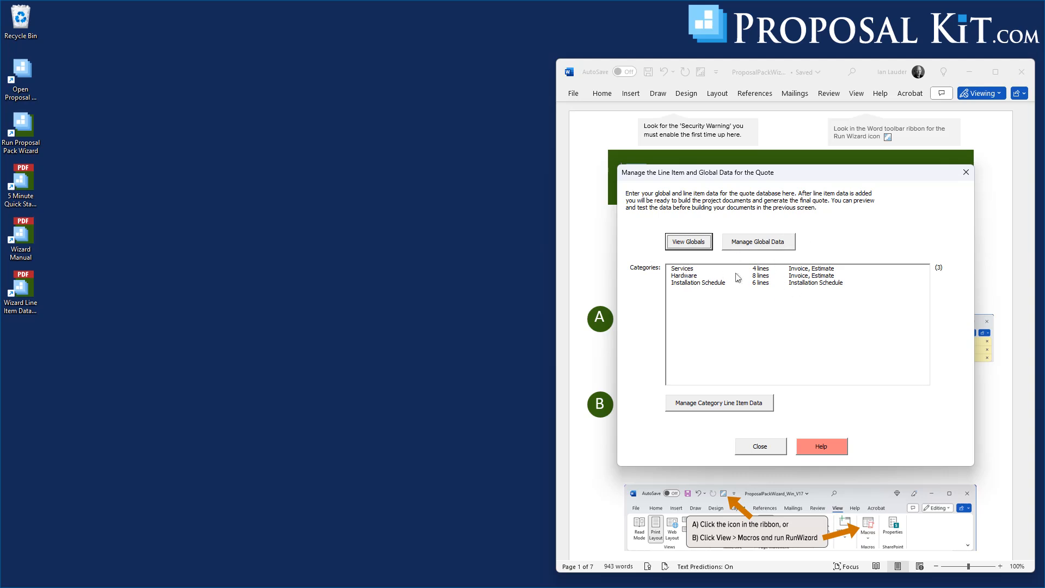
{"action": "left_click", "coordinate": [680, 271]}
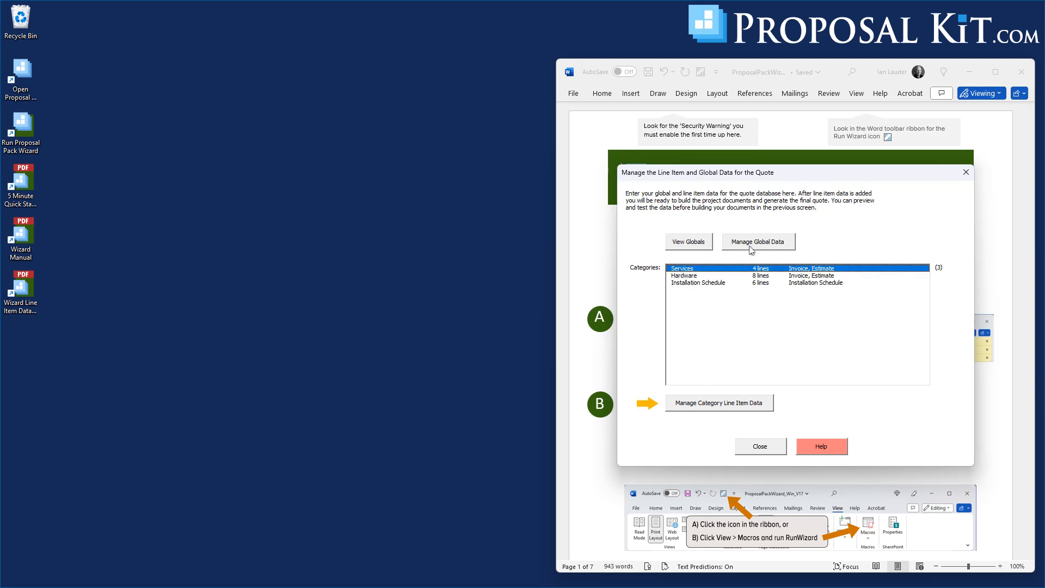
{"action": "left_click", "coordinate": [717, 403]}
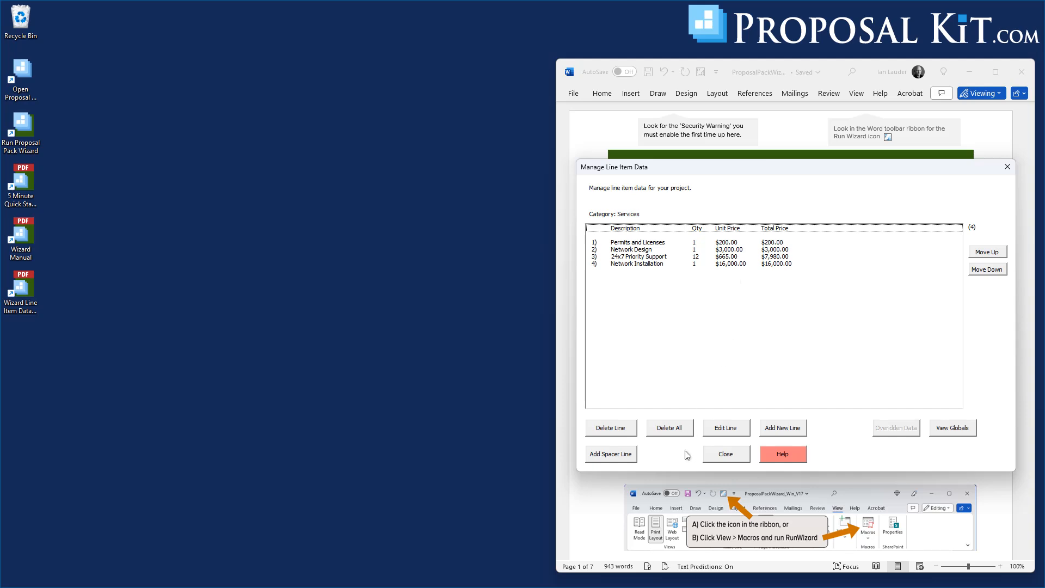
{"action": "left_click", "coordinate": [724, 458]}
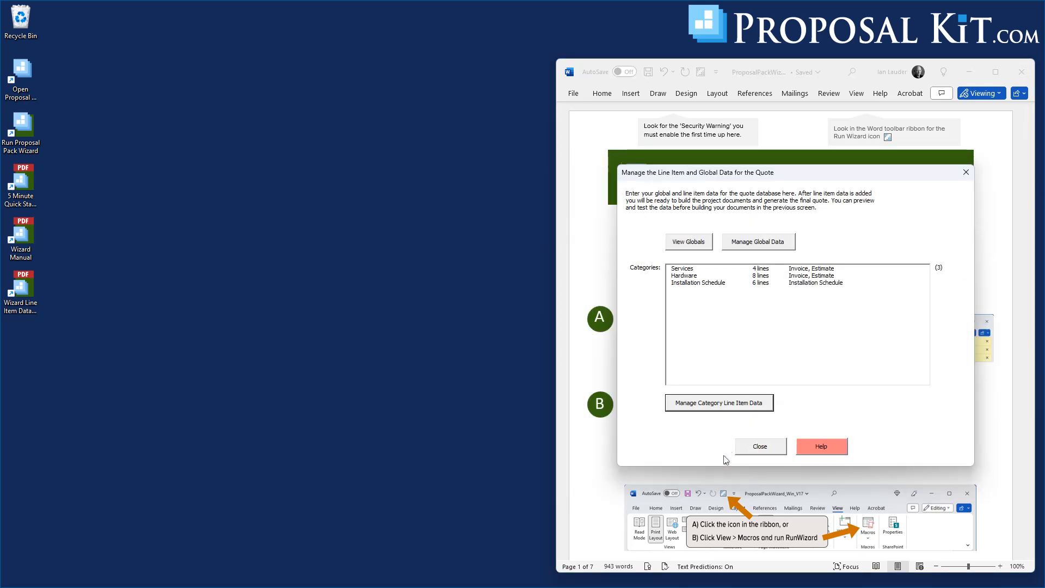
{"action": "left_click", "coordinate": [752, 448]}
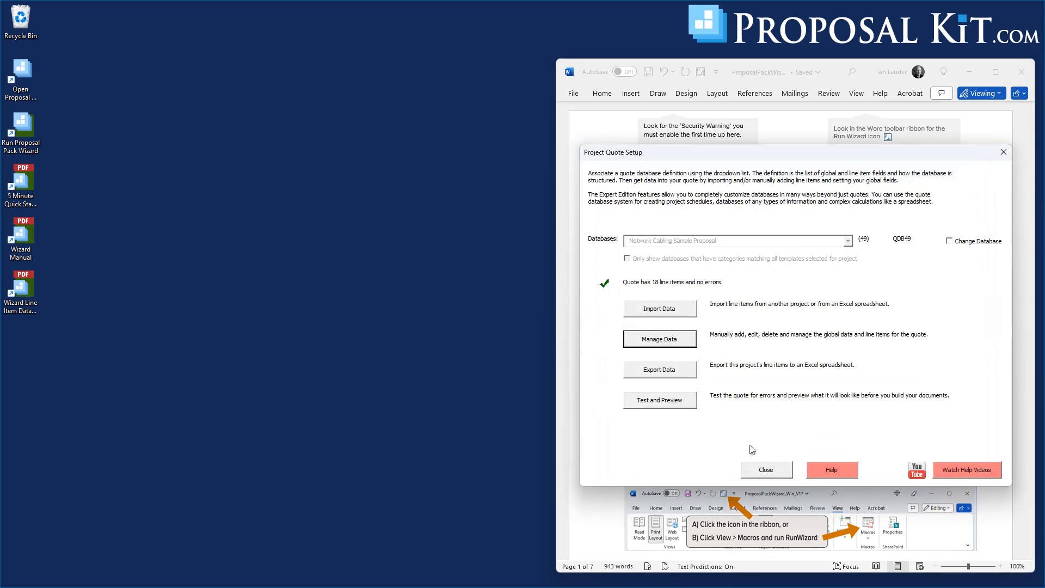
{"action": "left_click", "coordinate": [762, 472]}
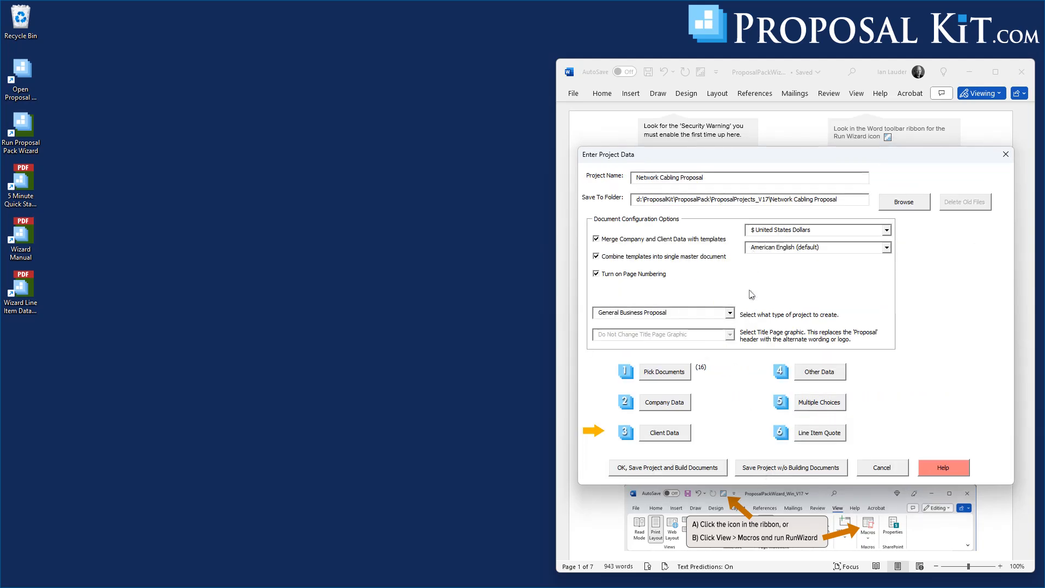
Review and accept the company data, and populate the client data from the Widgets R Us, Inc. record
{"action": "left_click", "coordinate": [664, 406]}
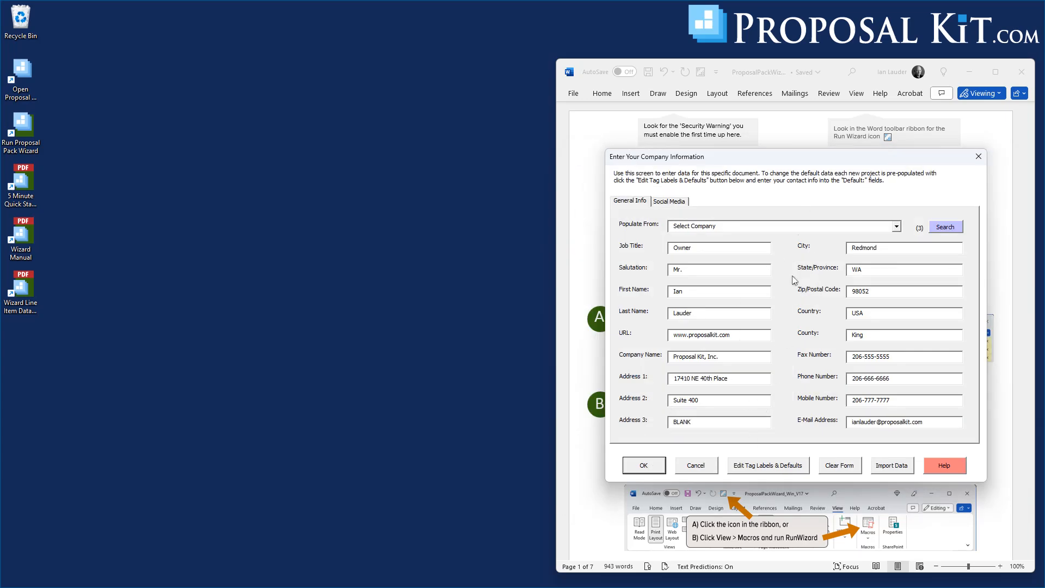
{"action": "left_click", "coordinate": [649, 467]}
{"action": "left_click", "coordinate": [649, 434]}
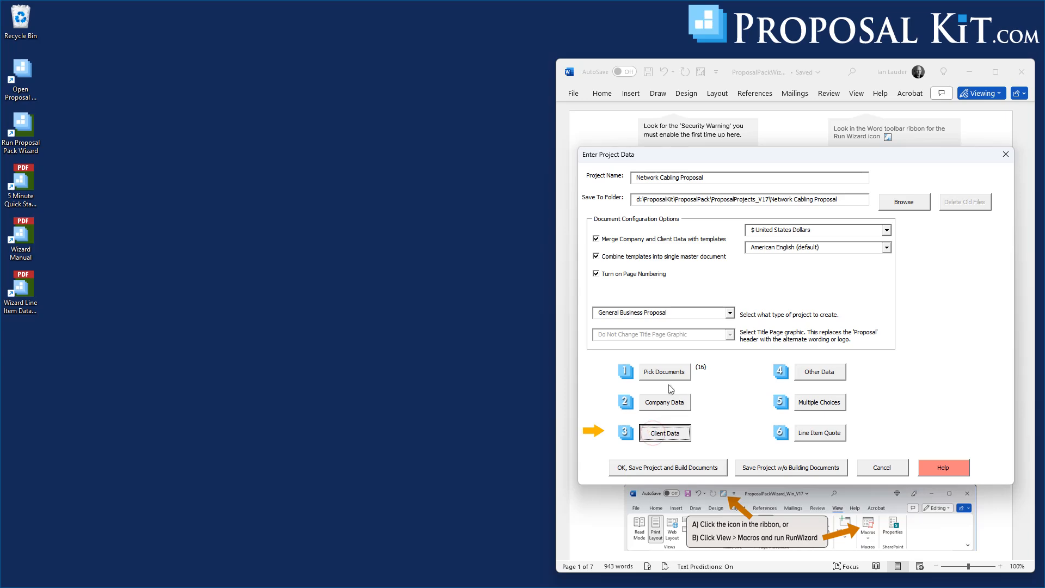
{"action": "left_click", "coordinate": [701, 206]}
{"action": "left_click", "coordinate": [697, 215]}
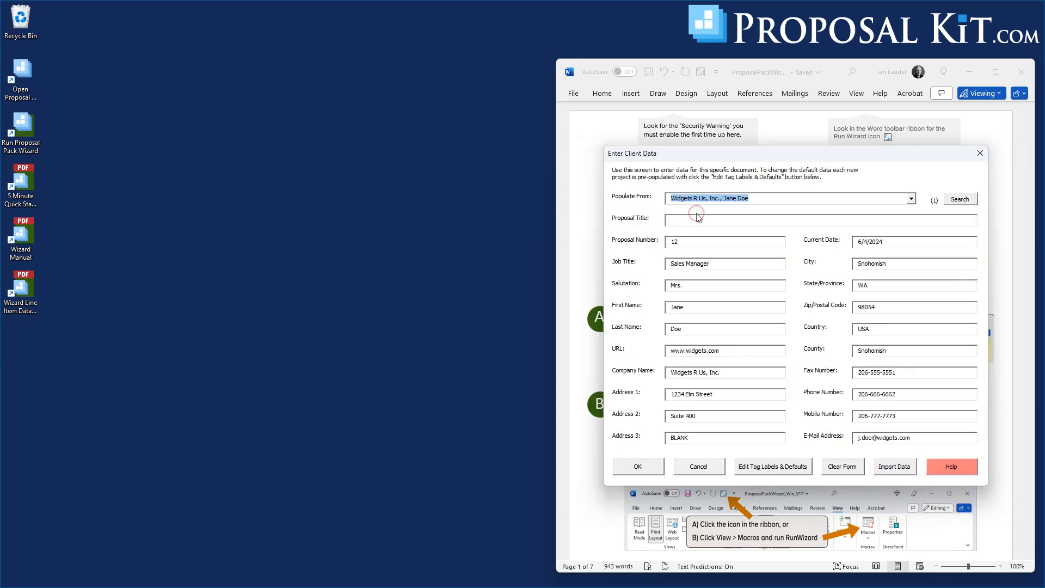
{"action": "left_click", "coordinate": [649, 467]}
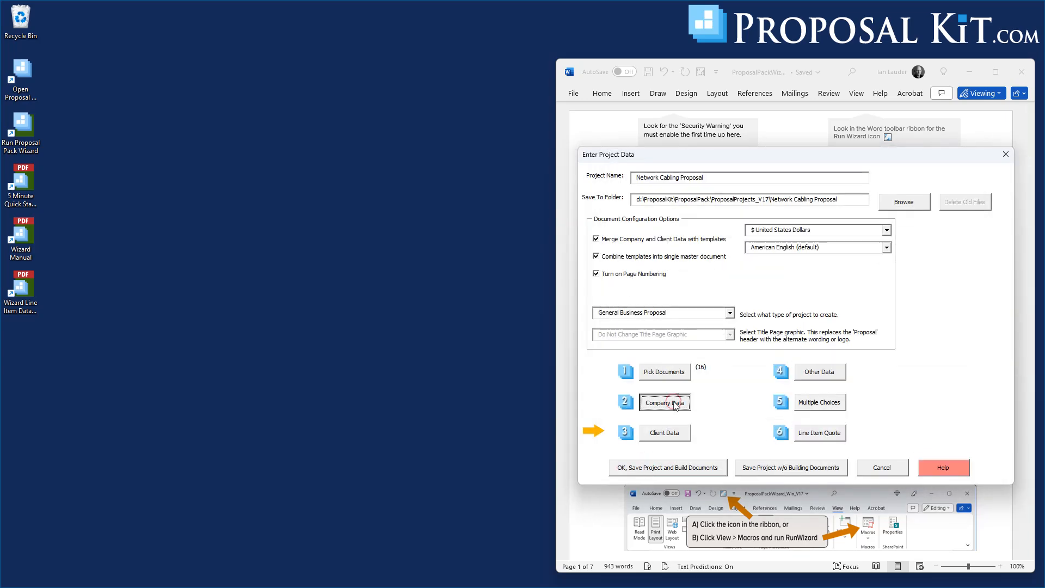
{"action": "left_click", "coordinate": [649, 403]}
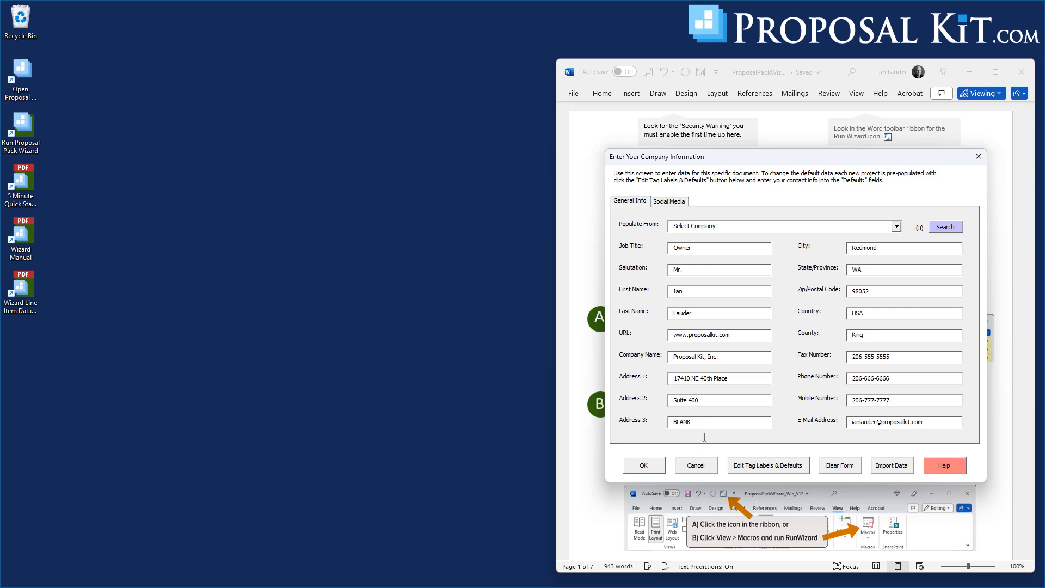
{"action": "left_click", "coordinate": [644, 466]}
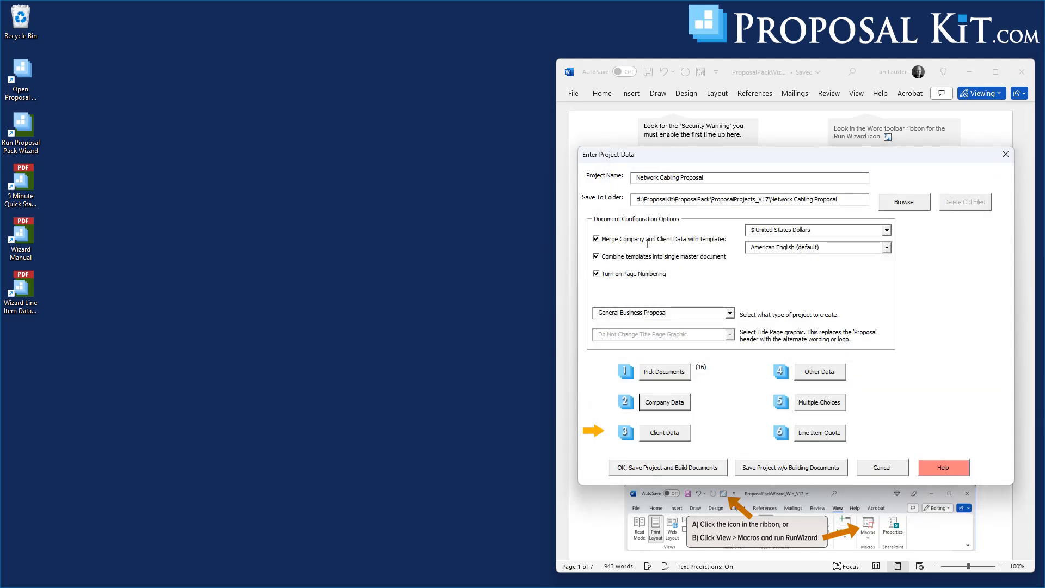
Save the project, build its documents, and open the Combined Project Document to look through it
{"action": "left_click", "coordinate": [653, 468]}
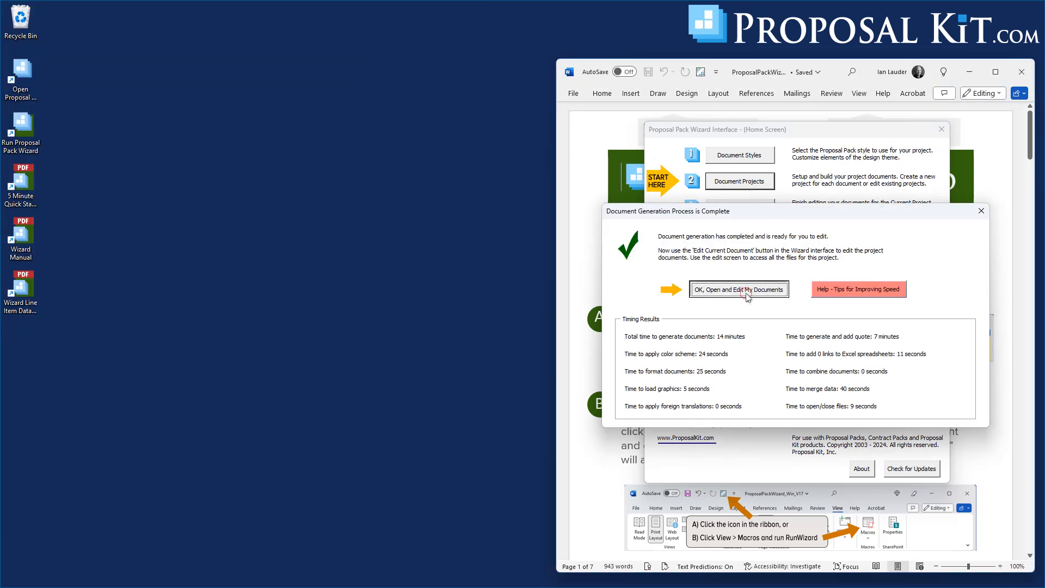
{"action": "left_click", "coordinate": [747, 296]}
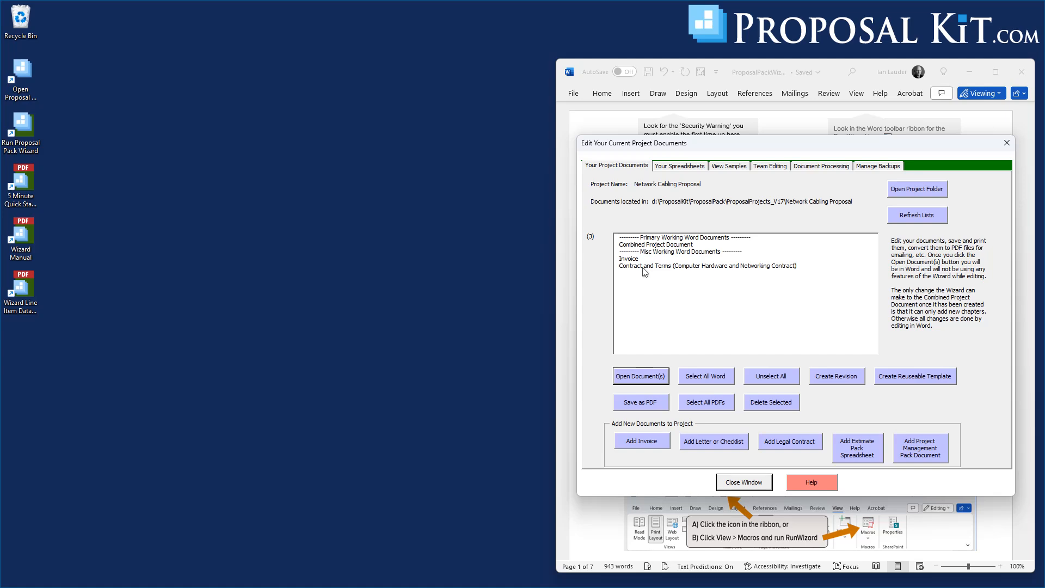
{"action": "left_click", "coordinate": [643, 246]}
{"action": "left_click", "coordinate": [645, 376]}
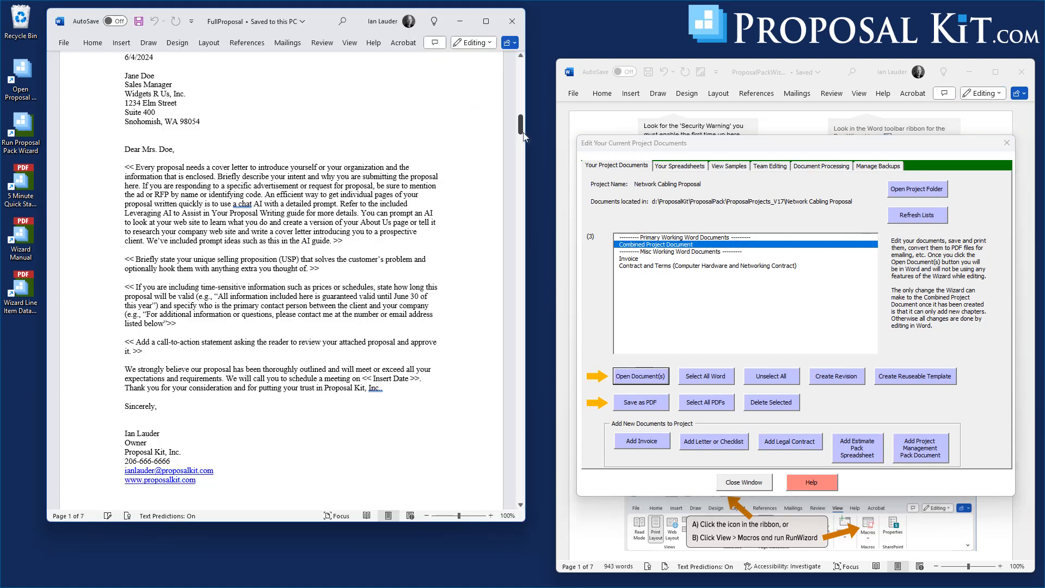
{"action": "left_click_drag", "start_coordinate": [522, 125], "coordinate": [481, 491]}
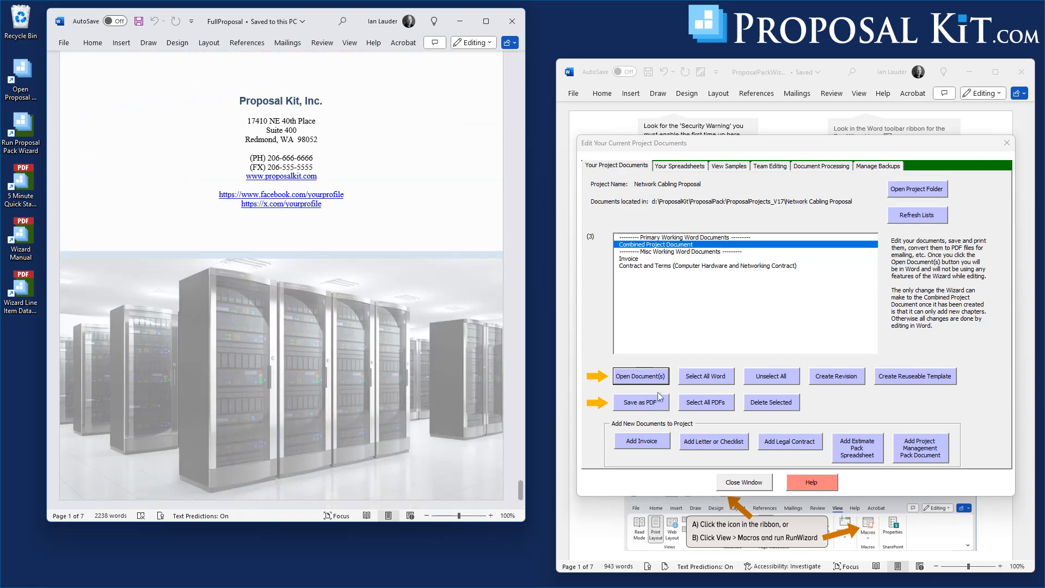
Open the Computer Hardware and Networking Contract and examine its title graphic and contents
{"action": "left_click", "coordinate": [640, 263]}
{"action": "left_click", "coordinate": [640, 245]}
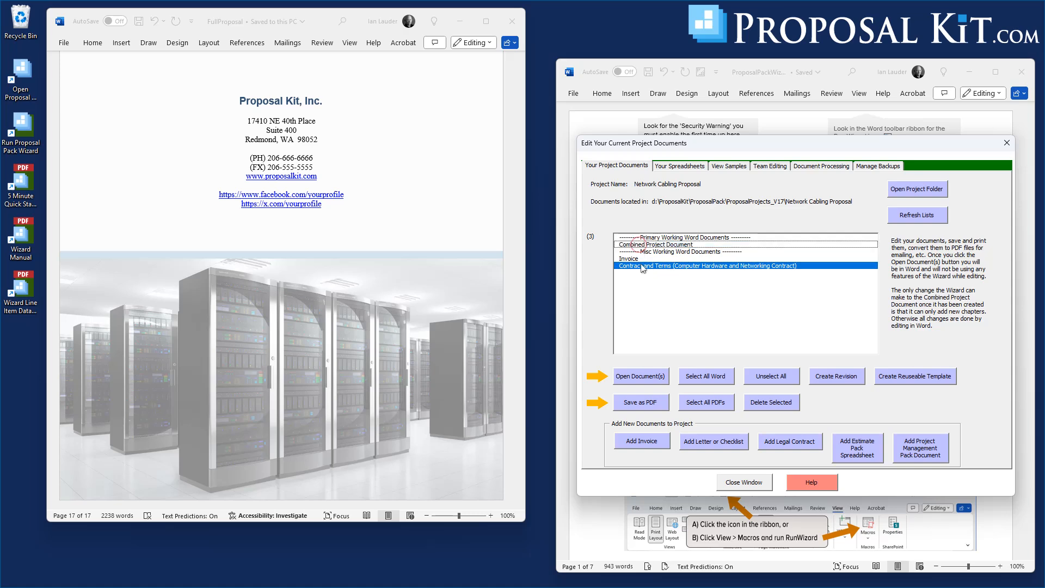
{"action": "left_click", "coordinate": [646, 379]}
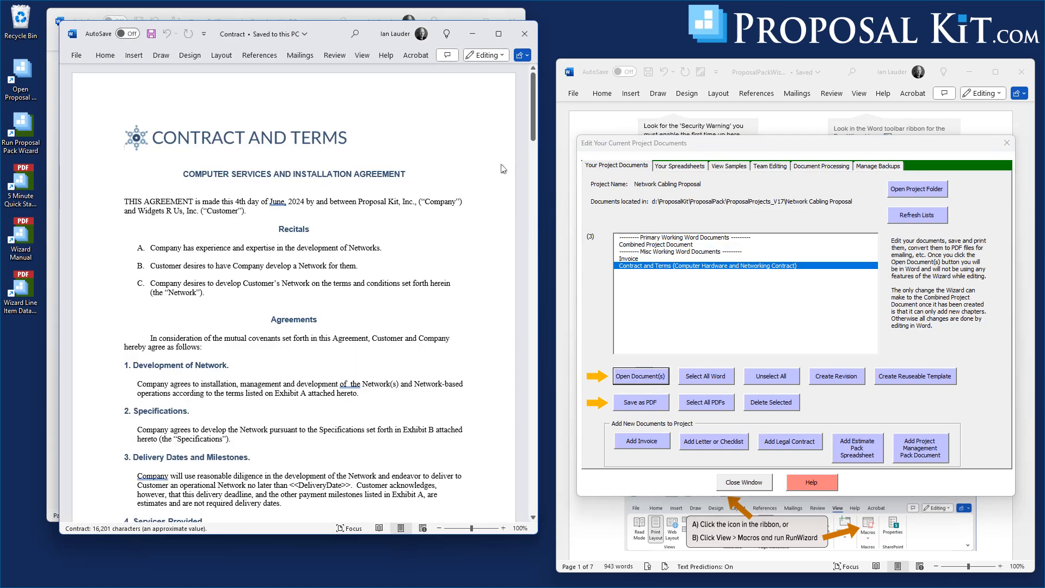
{"action": "left_click", "coordinate": [277, 141]}
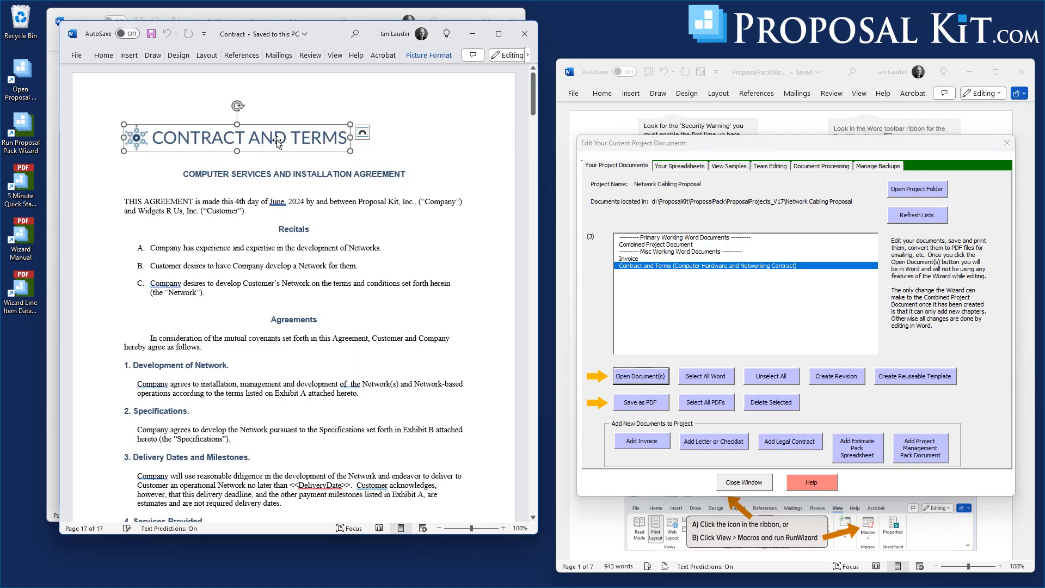
{"action": "left_click", "coordinate": [153, 159]}
{"action": "left_click", "coordinate": [141, 139]}
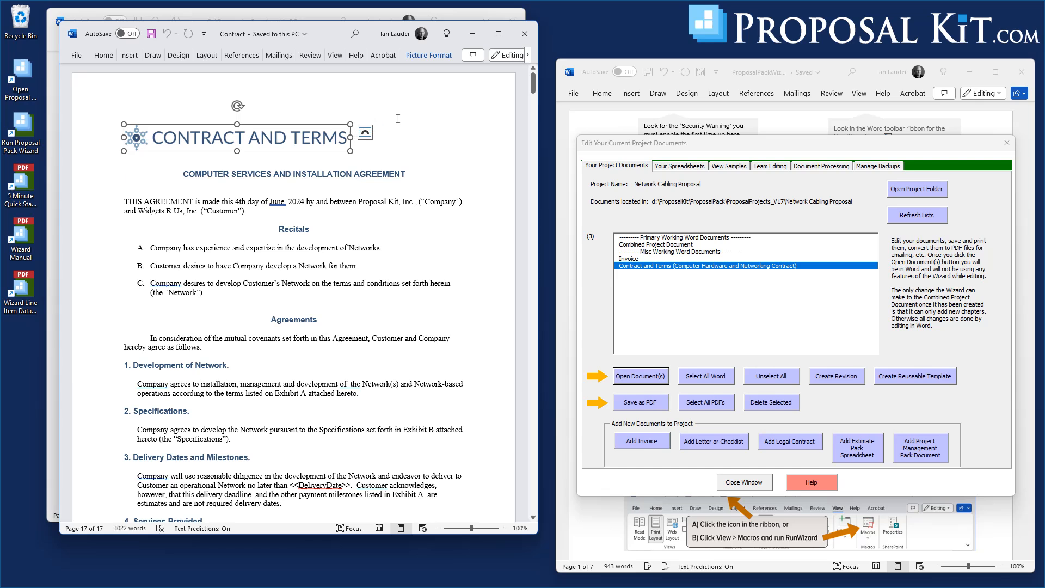
{"action": "left_click", "coordinate": [384, 143]}
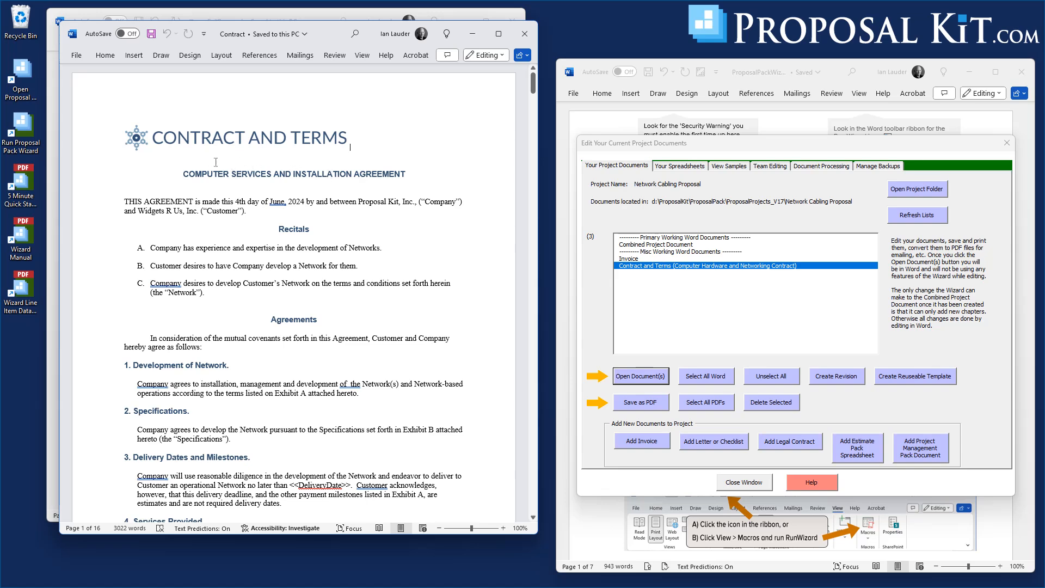
{"action": "mouse_move", "coordinate": [533, 84]}
{"action": "left_mouse_down"}
{"action": "mouse_move", "coordinate": [504, 331]}
{"action": "mouse_move", "coordinate": [506, 340]}
{"action": "mouse_move", "coordinate": [533, 335]}
{"action": "mouse_move", "coordinate": [532, 422]}
{"action": "mouse_move", "coordinate": [544, 79]}
{"action": "left_mouse_up"}
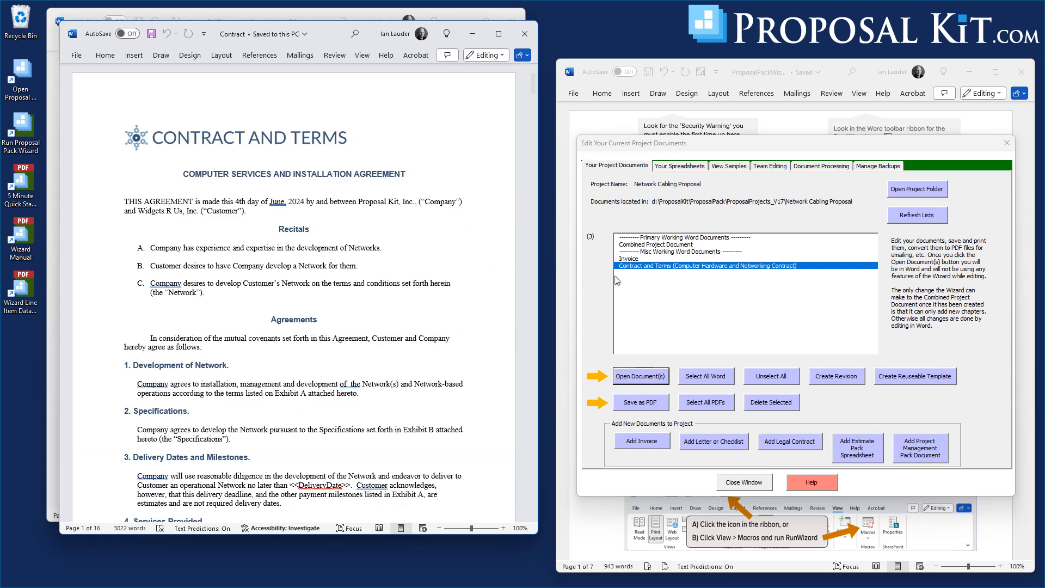
Open the project's Invoice and look through its services, hardware and summary tables
{"action": "left_click", "coordinate": [627, 261]}
{"action": "left_click", "coordinate": [626, 259]}
{"action": "left_click", "coordinate": [626, 258]}
{"action": "left_click", "coordinate": [630, 259]}
{"action": "left_click", "coordinate": [630, 266]}
{"action": "left_click", "coordinate": [637, 376]}
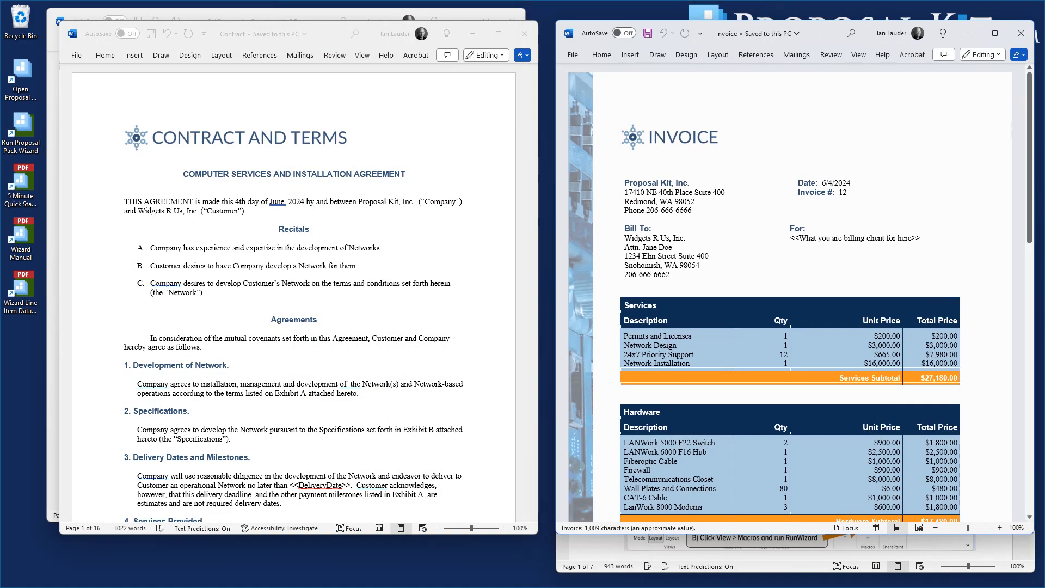
{"action": "left_click_drag", "start_coordinate": [1030, 131], "coordinate": [1042, 171]}
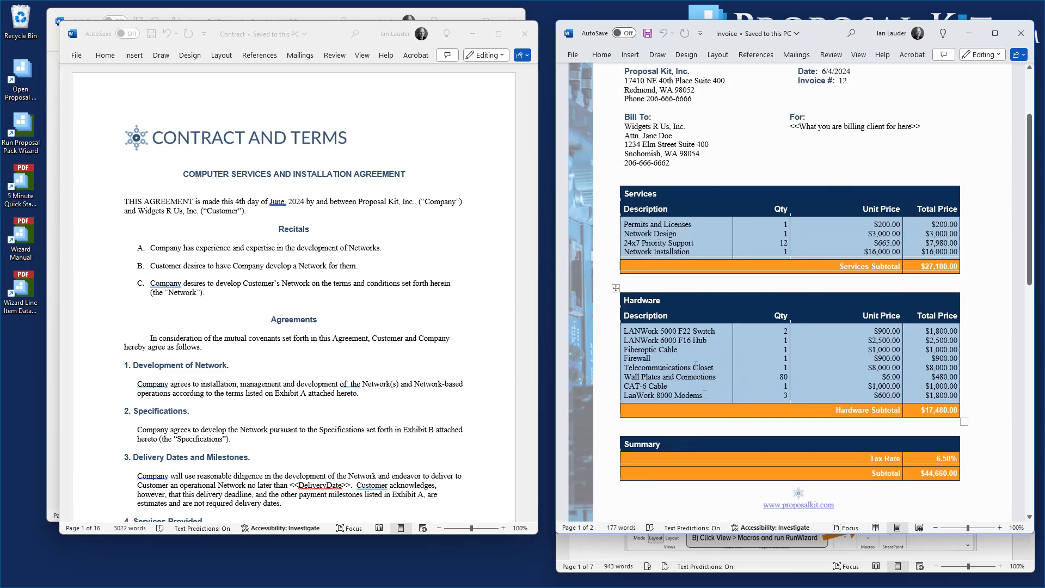
{"action": "left_click_drag", "start_coordinate": [1036, 253], "coordinate": [1037, 224]}
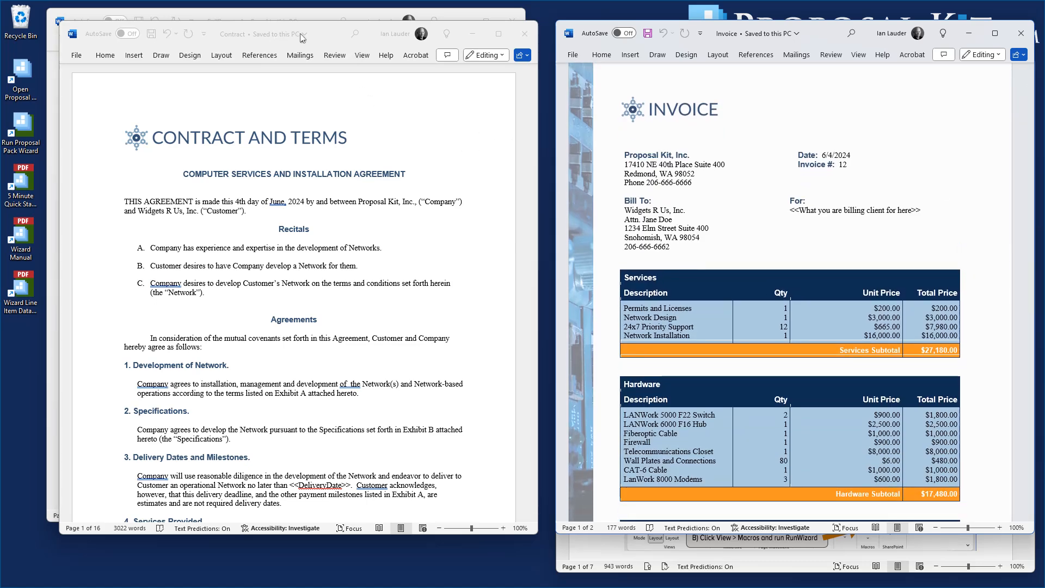
Move the contract window to compare it with the proposal and invoice, and close the documents and the project editing screen
{"action": "left_click_drag", "start_coordinate": [330, 31], "coordinate": [599, 65]}
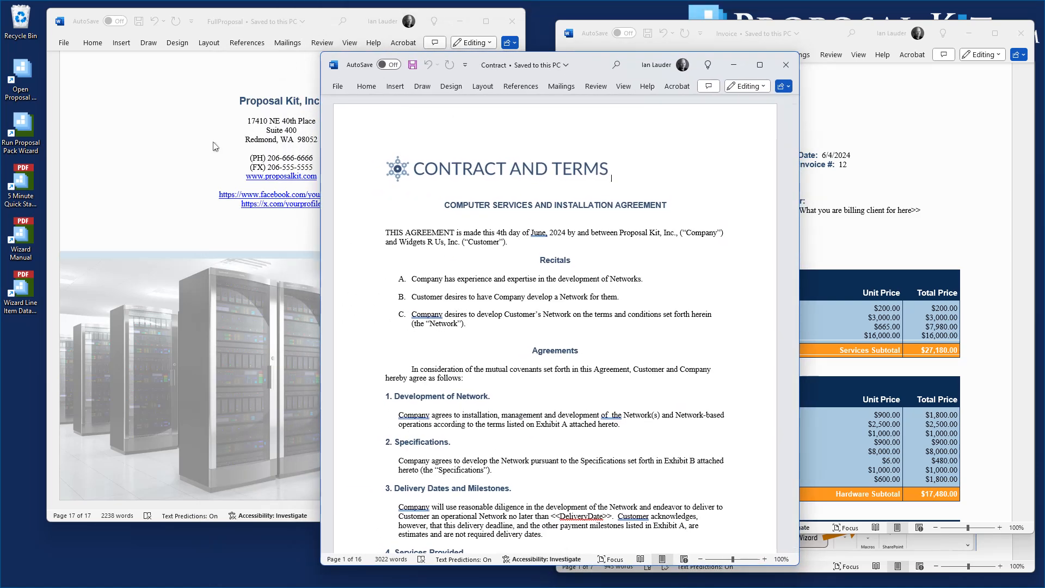
{"action": "left_click", "coordinate": [964, 153]}
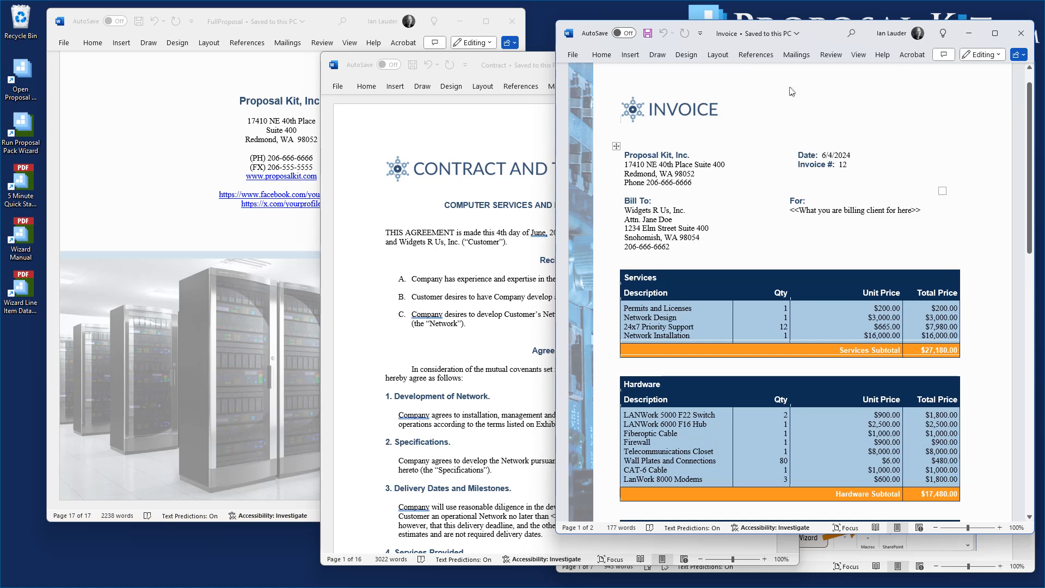
{"action": "left_click", "coordinate": [491, 135]}
{"action": "left_click_drag", "start_coordinate": [594, 66], "coordinate": [554, 56]}
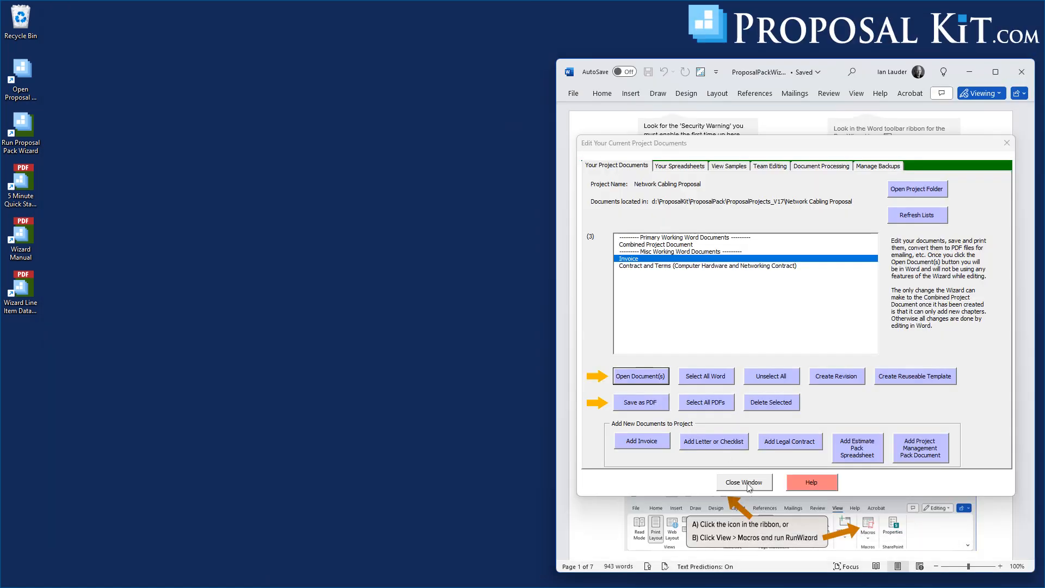
{"action": "left_click", "coordinate": [748, 483]}
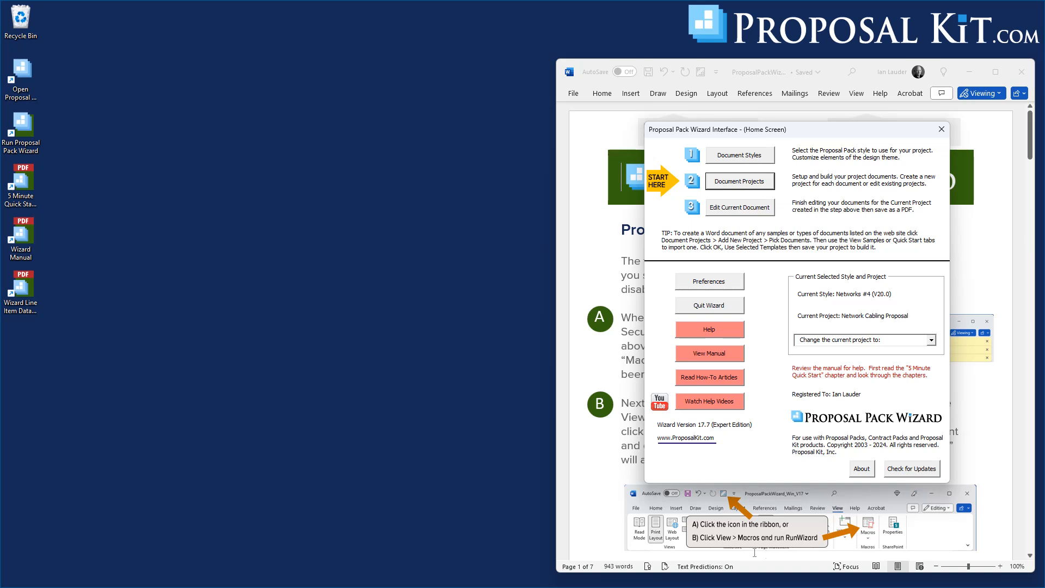
{"action": "mouse_move", "coordinate": [917, 585]}
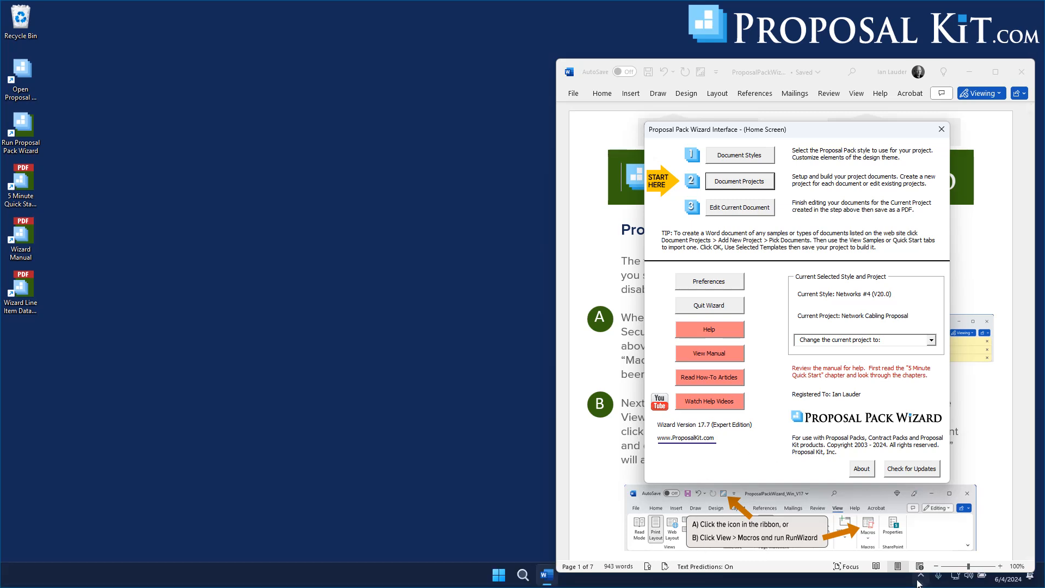